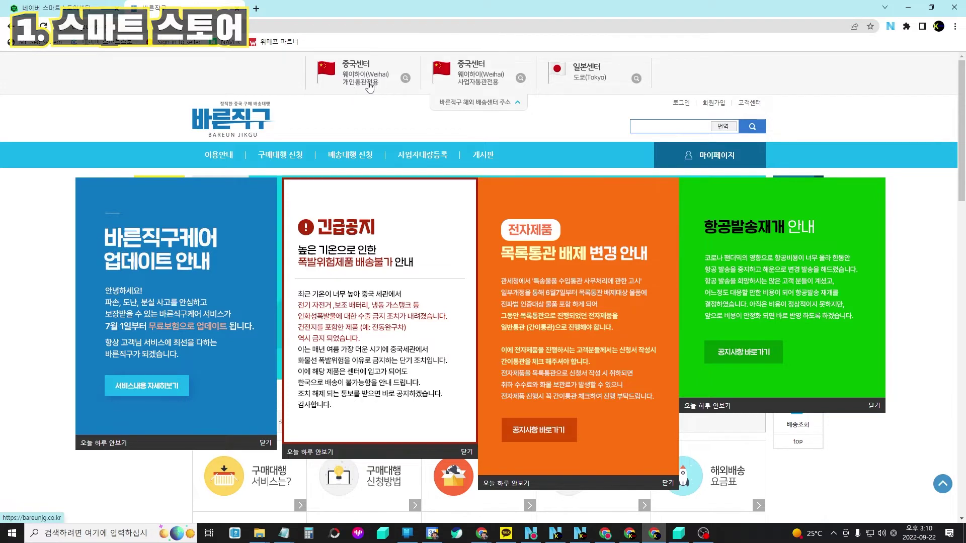
Open the Weihai personal-customs centre's address and copy the first part of its English ADDRESS into Address1 of the overseas shipping address.
click(381, 88)
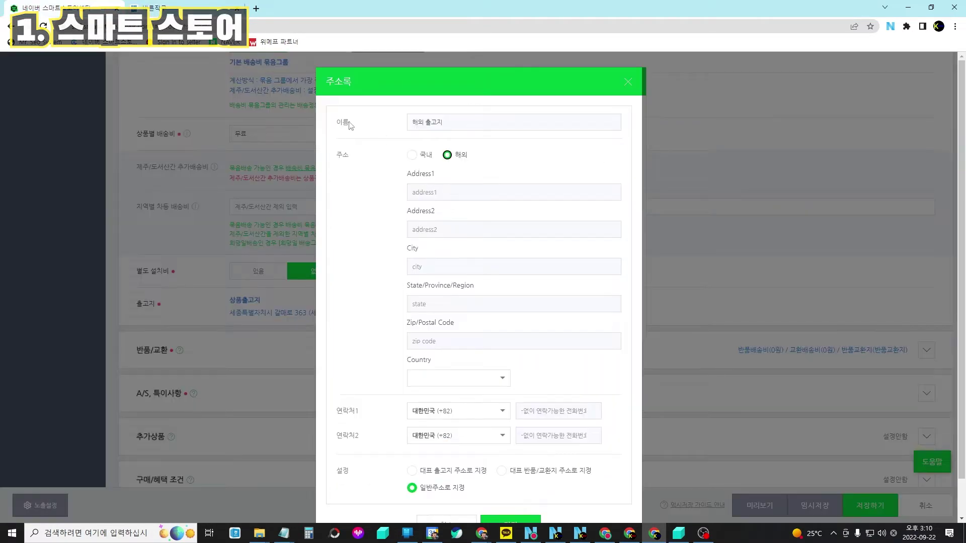
drag(416, 318, 473, 329)
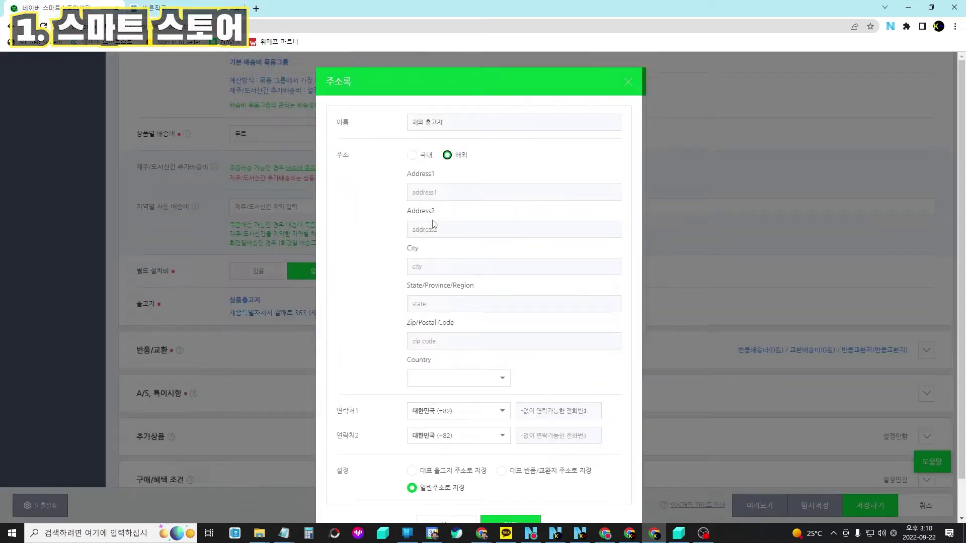
click(432, 192)
key(ctrl+v)
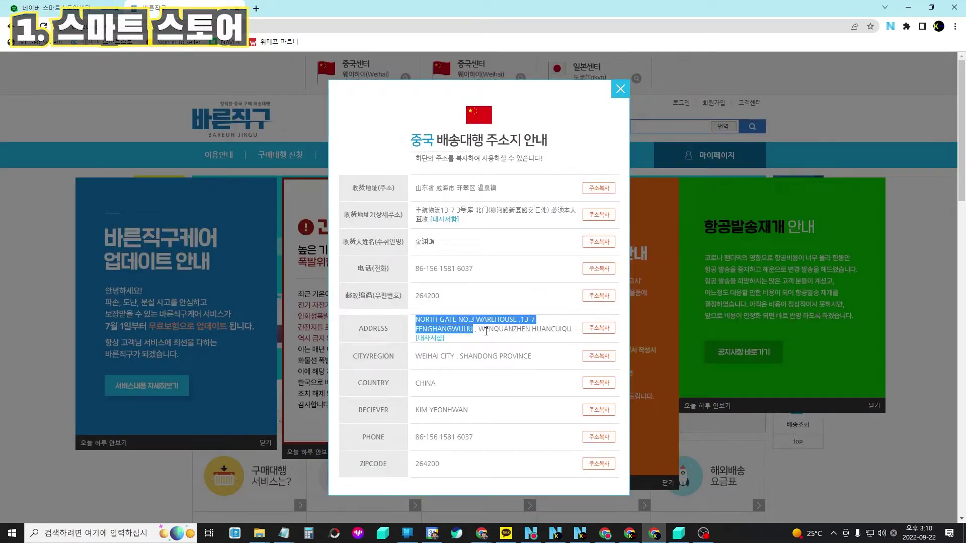
Copy the second part of the Weihai centre's English ADDRESS, after the comma, into the Address2 field.
click(482, 331)
drag(482, 331, 572, 330)
key(ctrl+c)
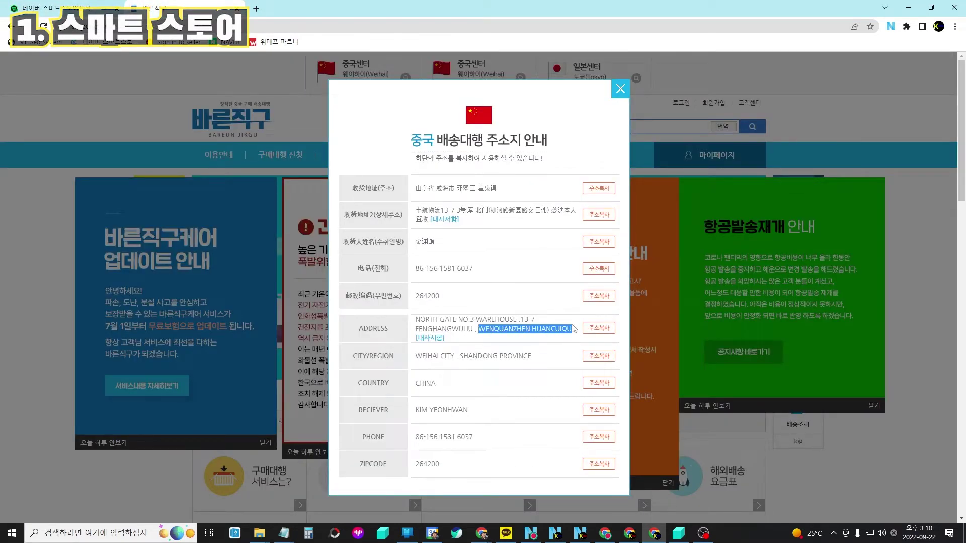
click(72, 6)
click(437, 230)
key(ctrl+v)
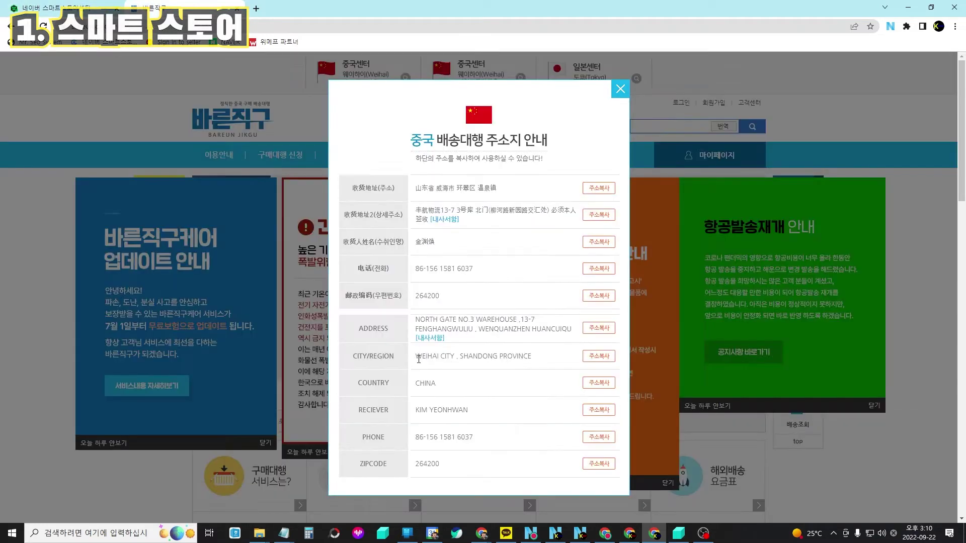
Copy the city name from the centre's CITY/REGION row into the City field of the overseas address.
drag(418, 360, 454, 361)
key(ctrl+c)
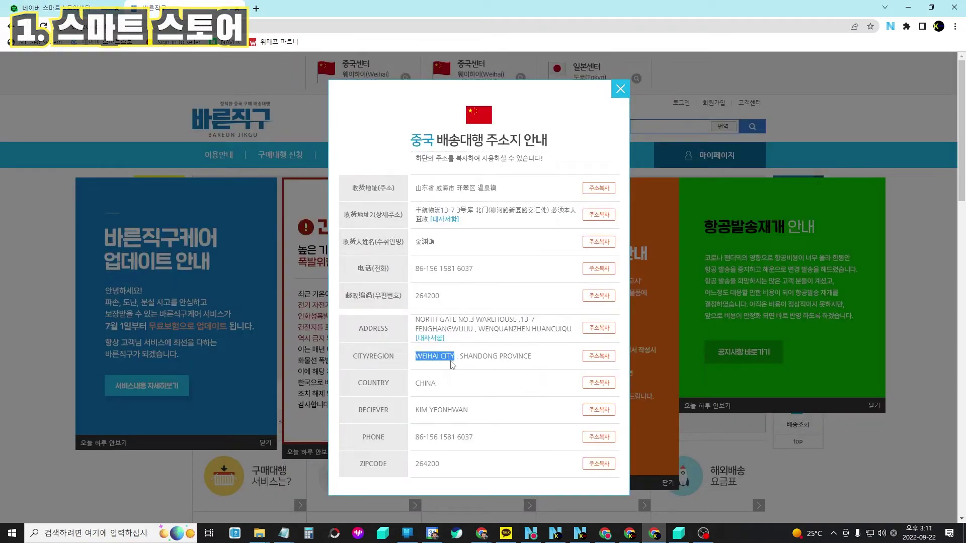
click(90, 5)
click(418, 267)
key(ctrl+v)
Copy the province name from the centre's CITY/REGION row into the State/Province/Region field.
click(205, 5)
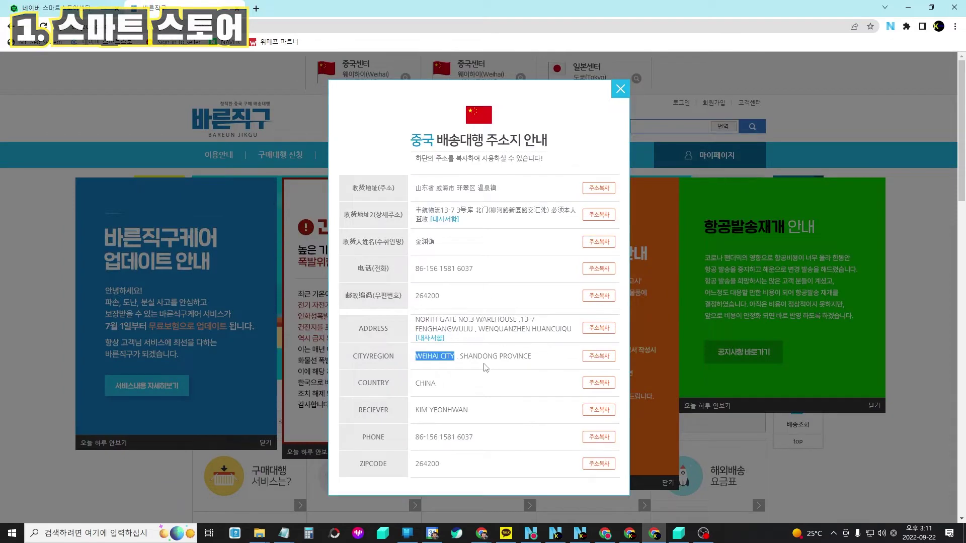
drag(460, 359, 531, 358)
key(ctrl+c)
click(90, 5)
click(417, 302)
key(ctrl+v)
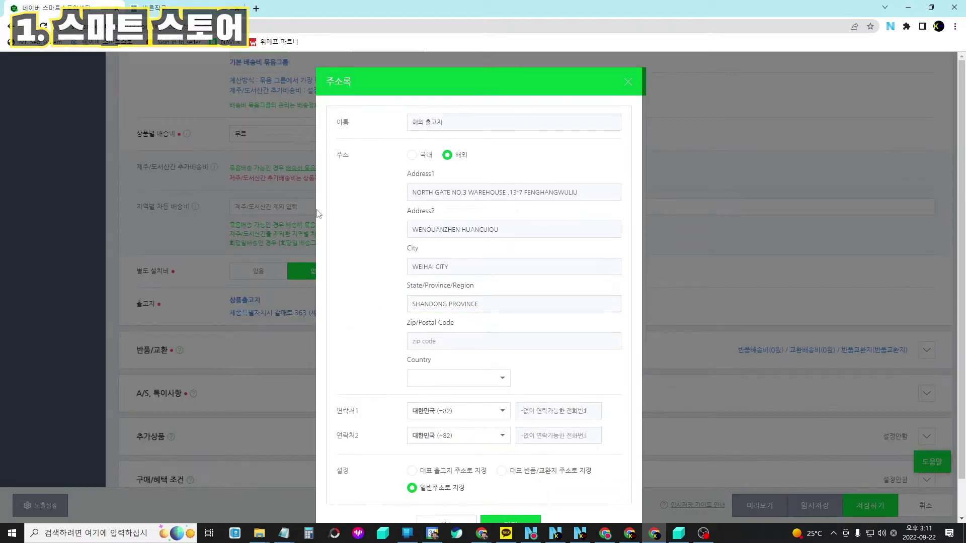
Copy the centre's ZIPCODE into the Zip/Postal Code field of the overseas address.
click(205, 5)
drag(413, 464, 454, 471)
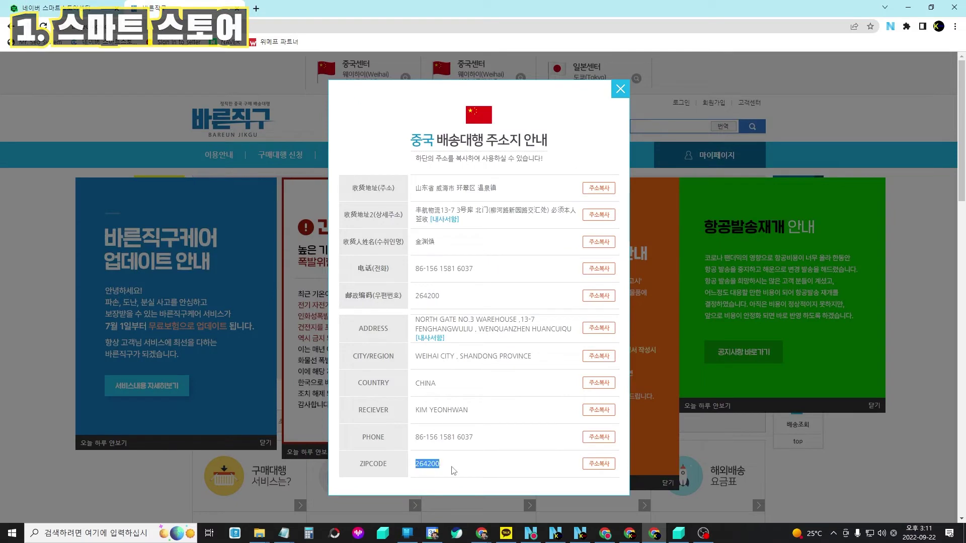
key(ctrl+c)
click(91, 5)
click(456, 340)
key(ctrl+v)
Set the country of the overseas shipping address to 중국 (CN).
click(429, 377)
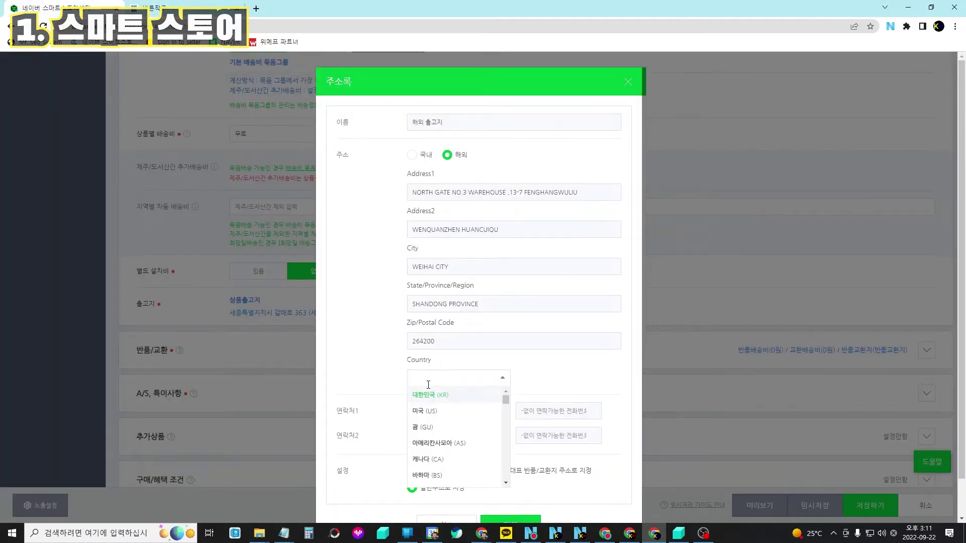
scroll(489, 410, down, 5)
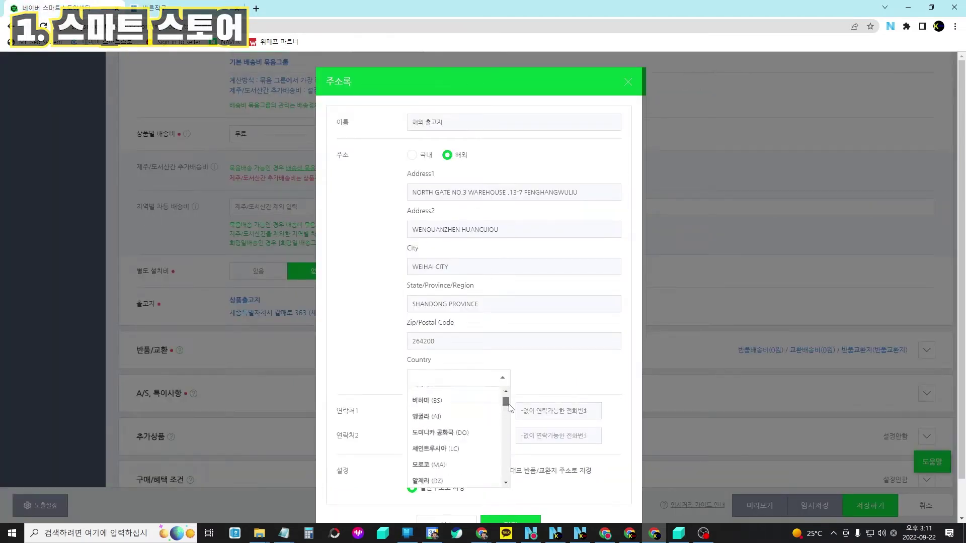
click(493, 412)
Set both contacts to 중국 (+86) and fill in the centre's phone number as digits only, without the country code.
click(494, 413)
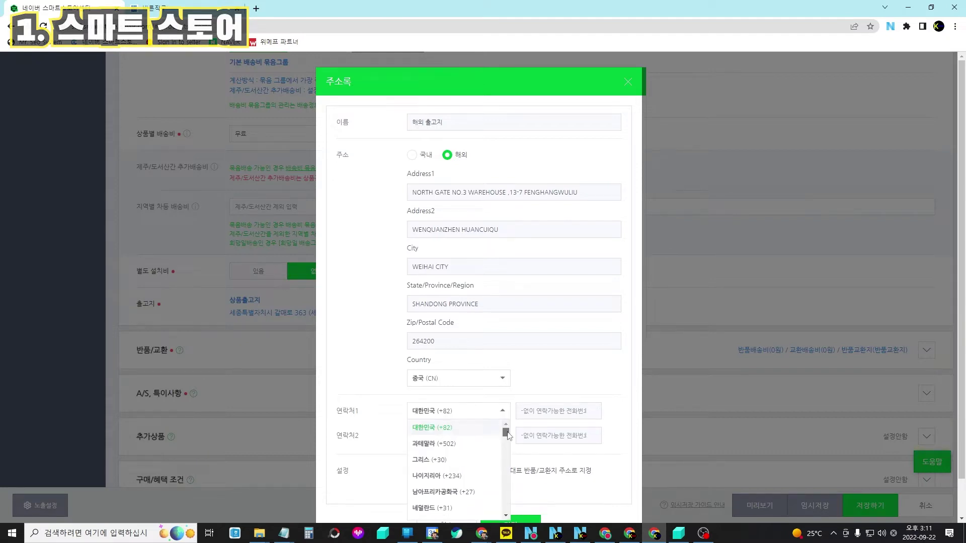
drag(506, 430, 511, 489)
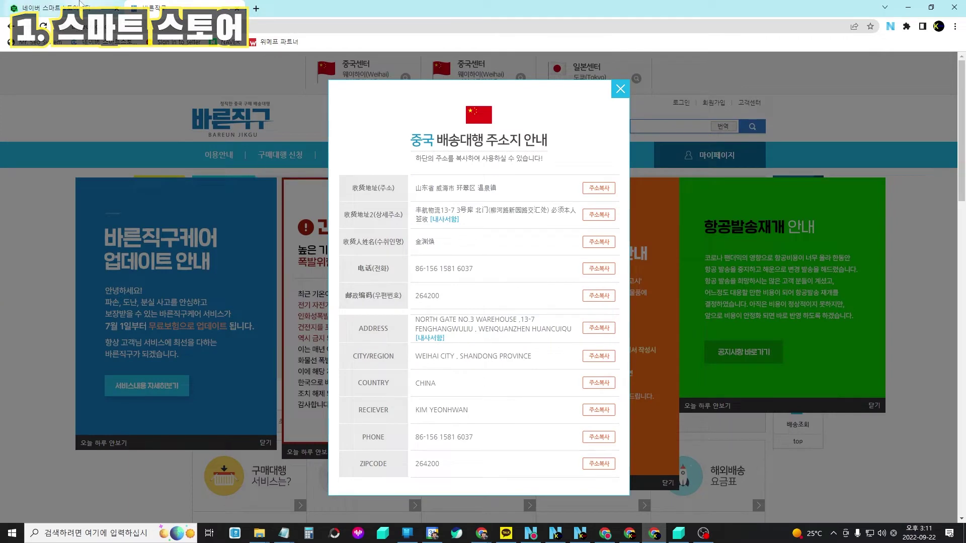
click(498, 438)
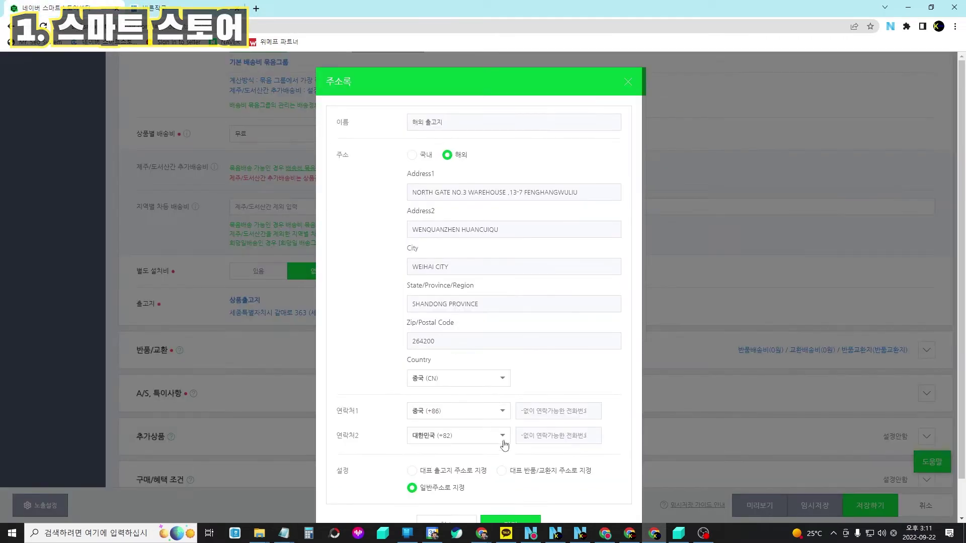
click(549, 411)
key(ctrl+v)
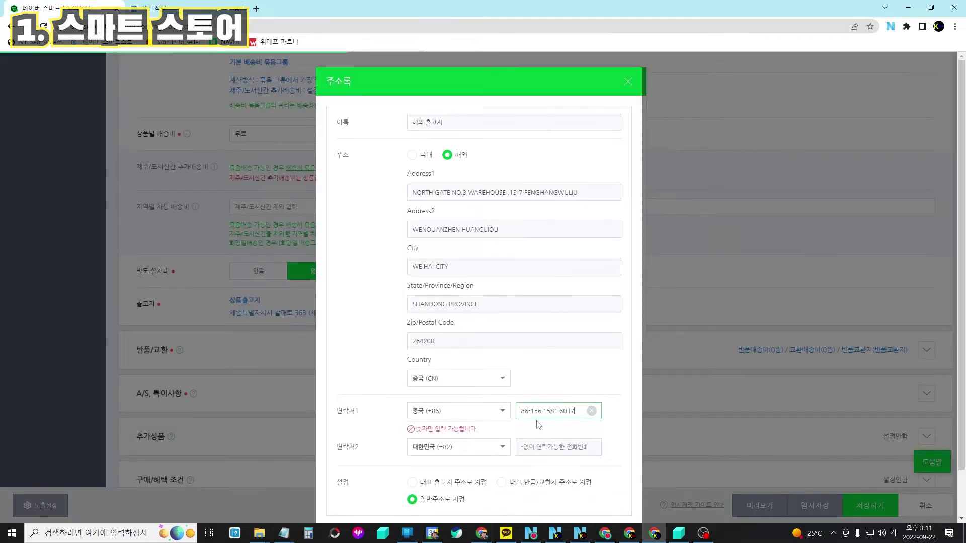
drag(562, 412, 533, 411)
click(498, 436)
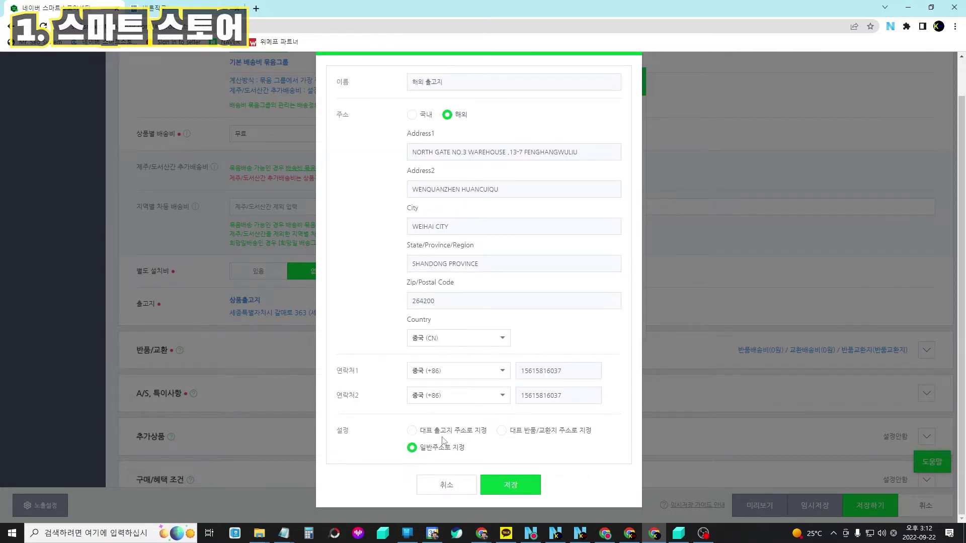
Designate the overseas address as the 대표 출고지 주소, save it and close the address book.
click(411, 432)
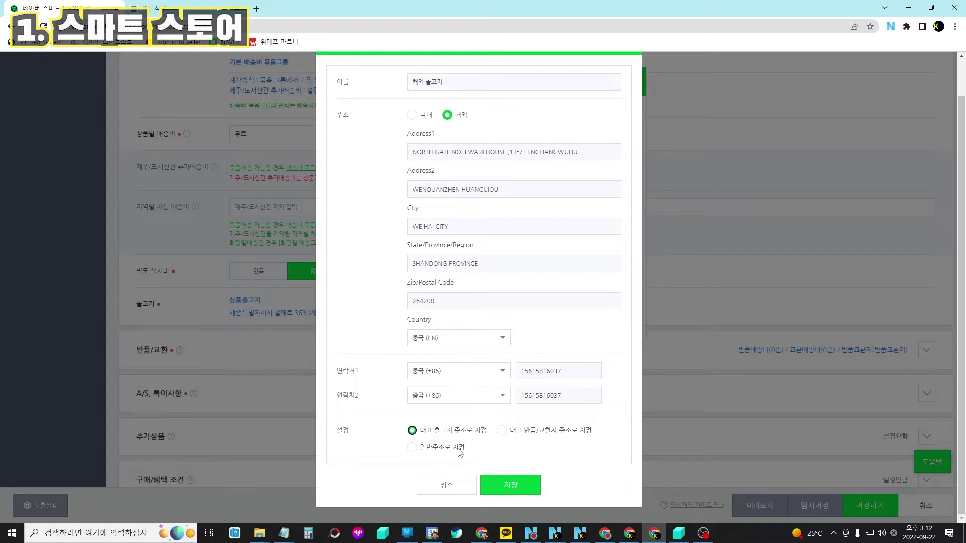
click(510, 486)
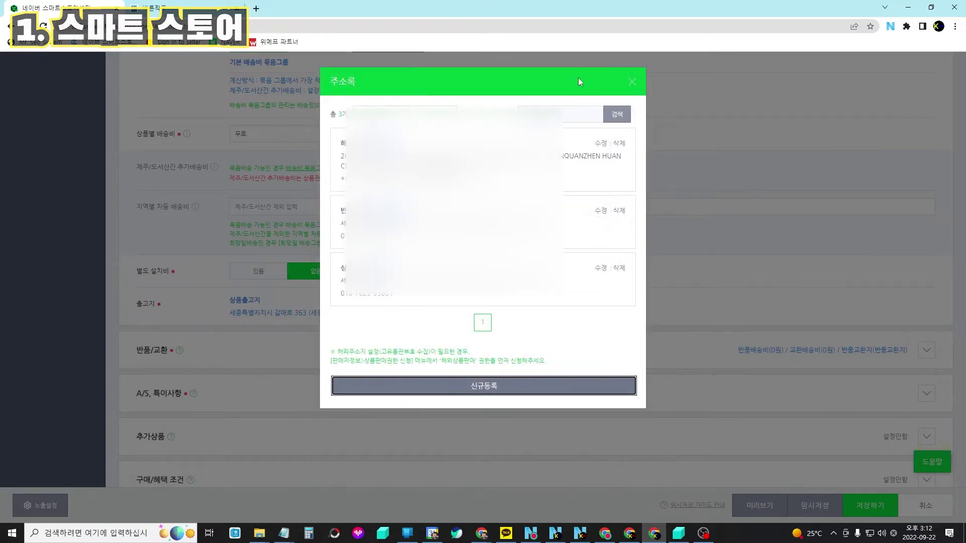
click(632, 82)
Register a new domestic address named 반품지 under 반품/교환, fill in its address and contacts, and save it as the 대표 반품/교환지 주소.
scroll(571, 209, down, 5)
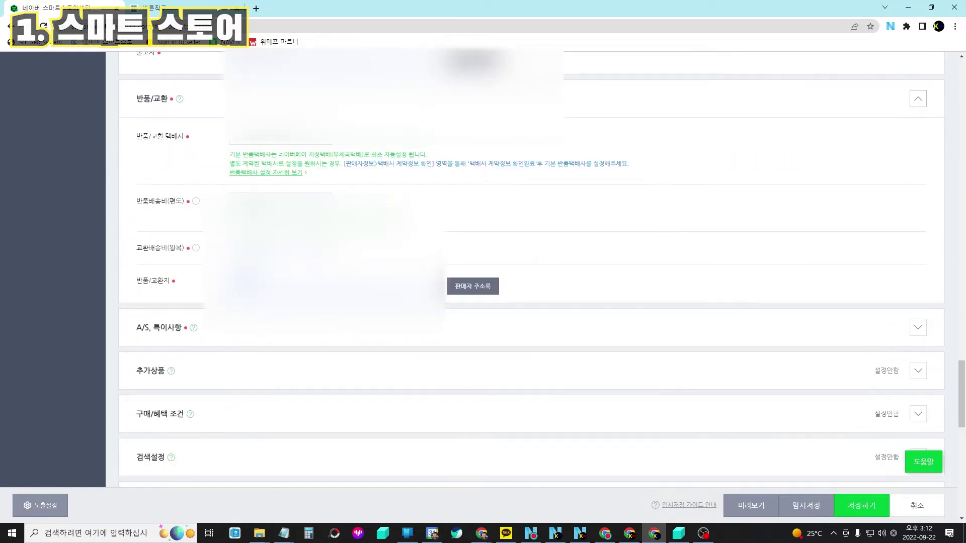
click(472, 295)
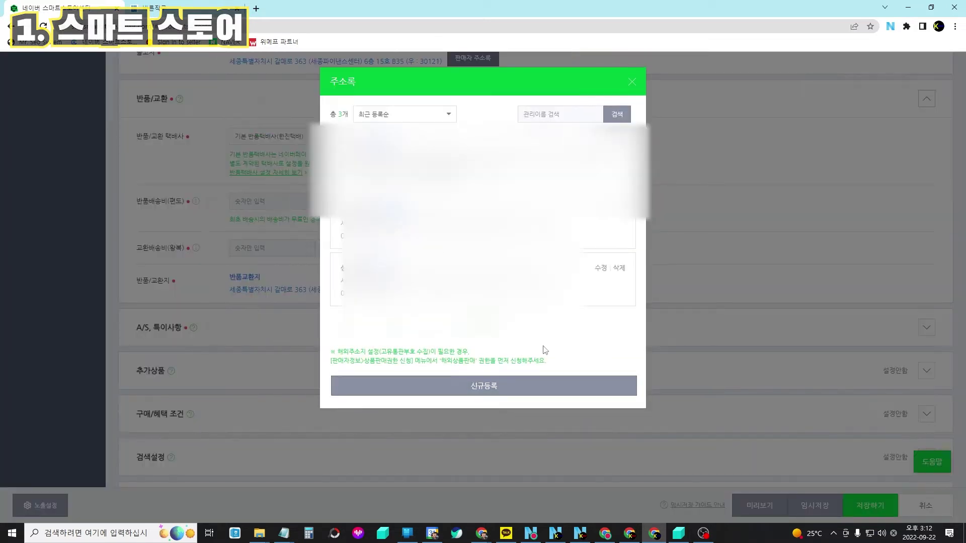
click(529, 391)
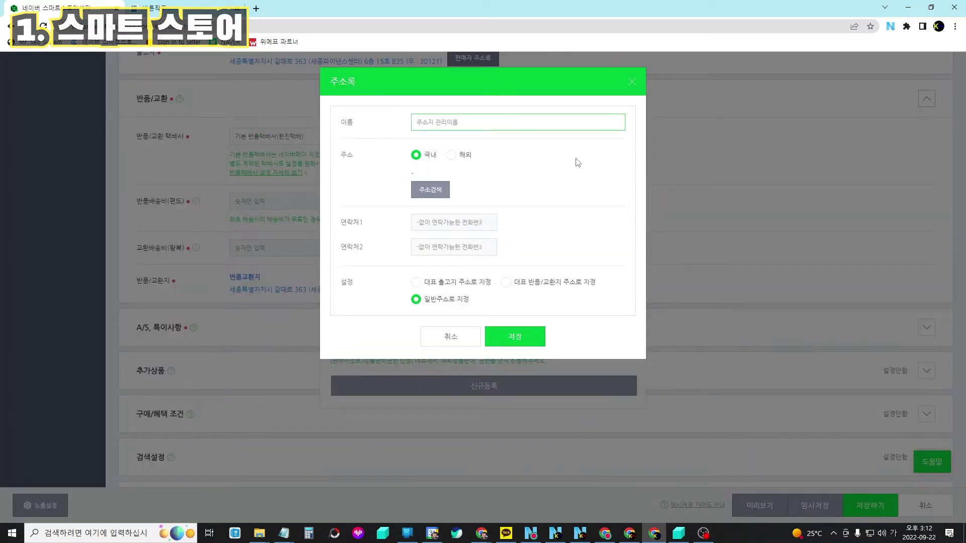
text(반품지)
click(444, 190)
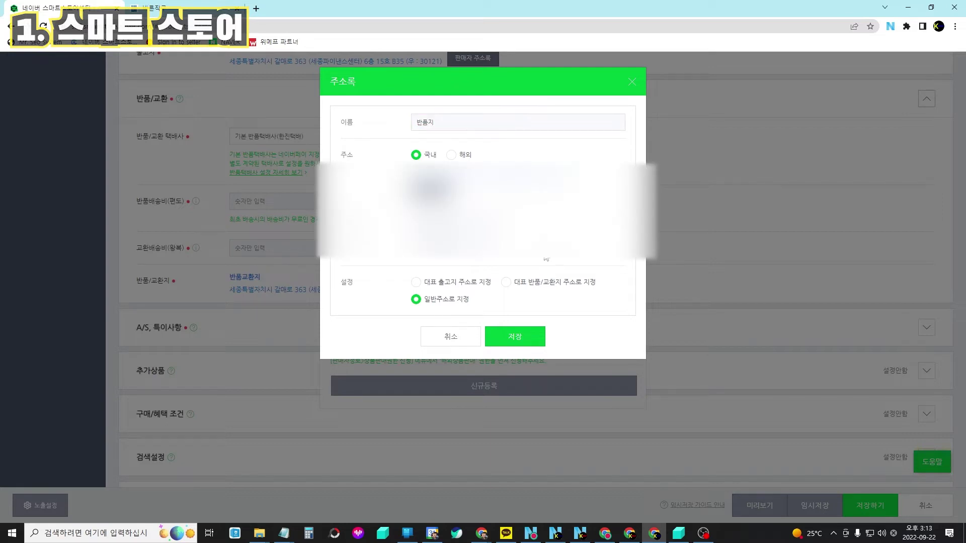
click(506, 282)
click(514, 336)
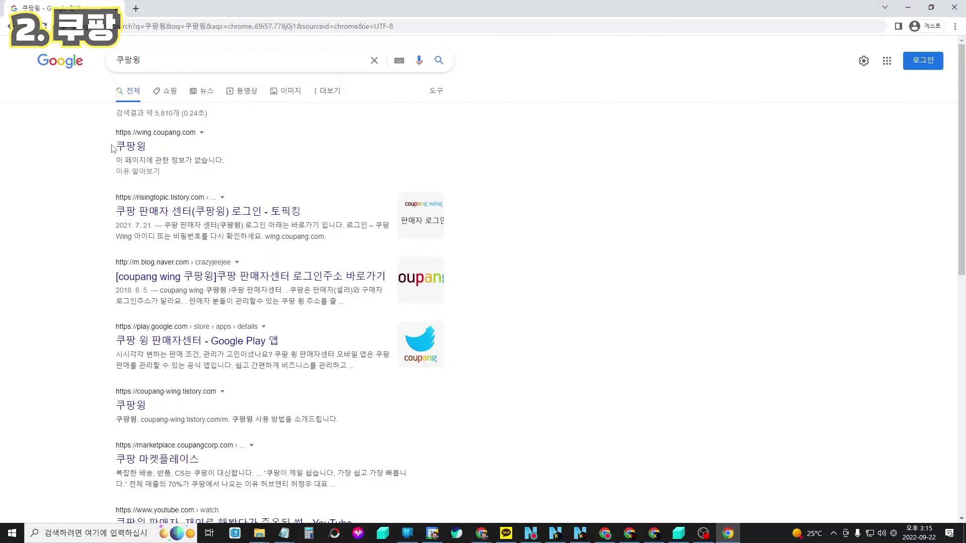
Switch to the Coupang Wing site from the 쿠팡윙 search results and open the 판매자 회원가입 form.
click(128, 148)
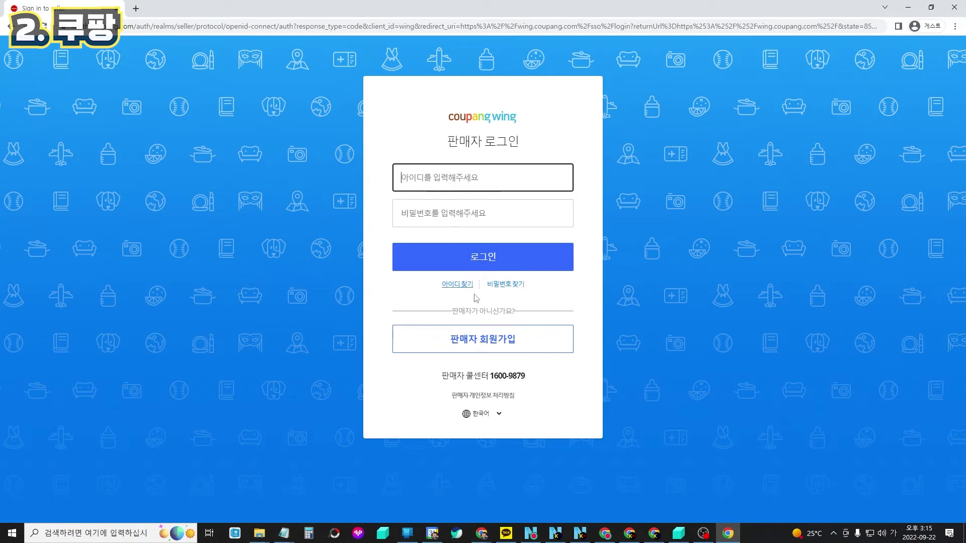
click(509, 349)
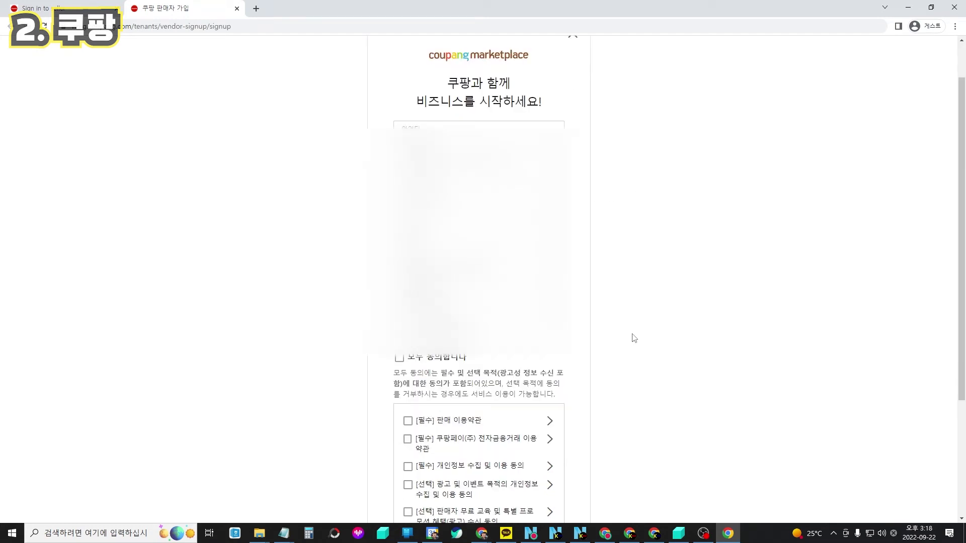
Choose 해외직구/병행수입 as the sales type in the seller signup form, agree to the terms and submit the registration.
key(alt+Down)
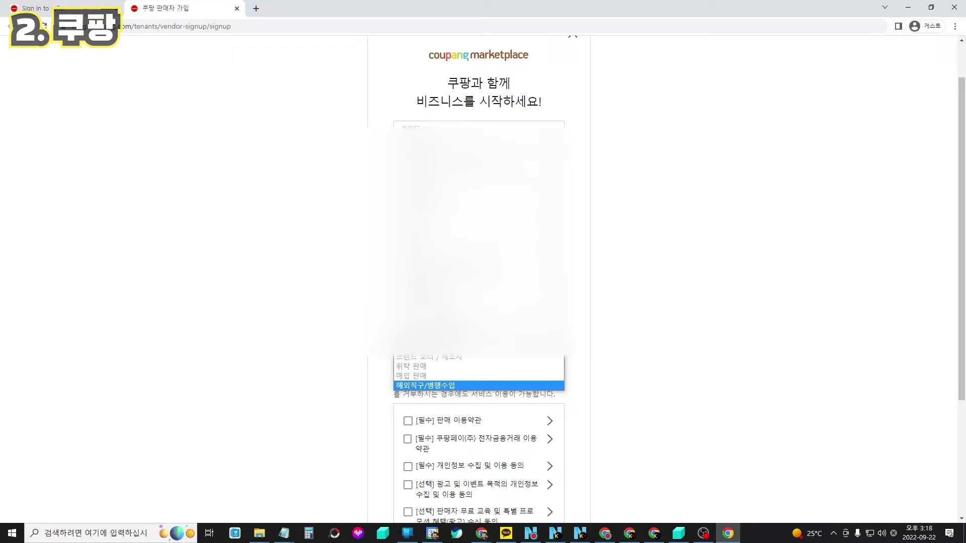
key(Return)
scroll(507, 445, down, 3)
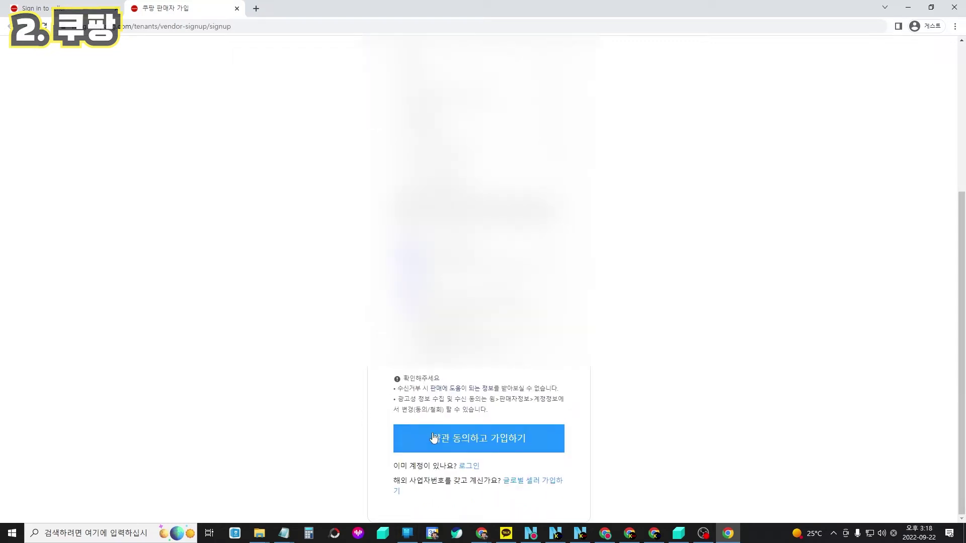
click(507, 445)
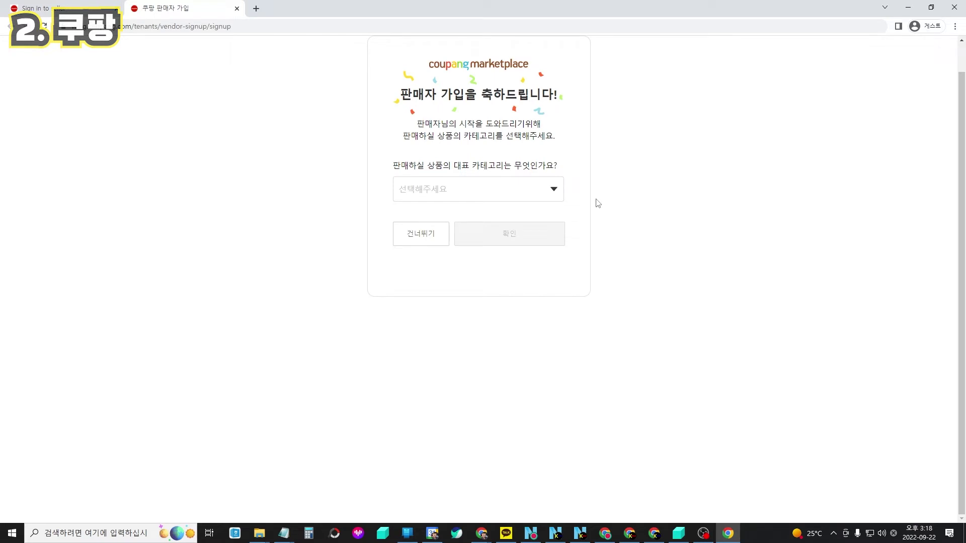
Set the main product category to 가구/홈인테리어 and confirm it.
click(558, 193)
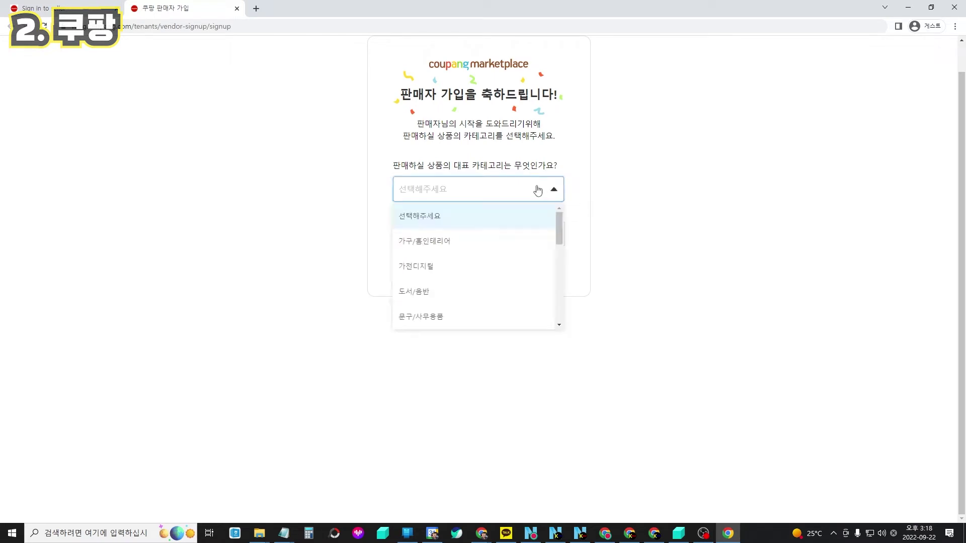
click(510, 247)
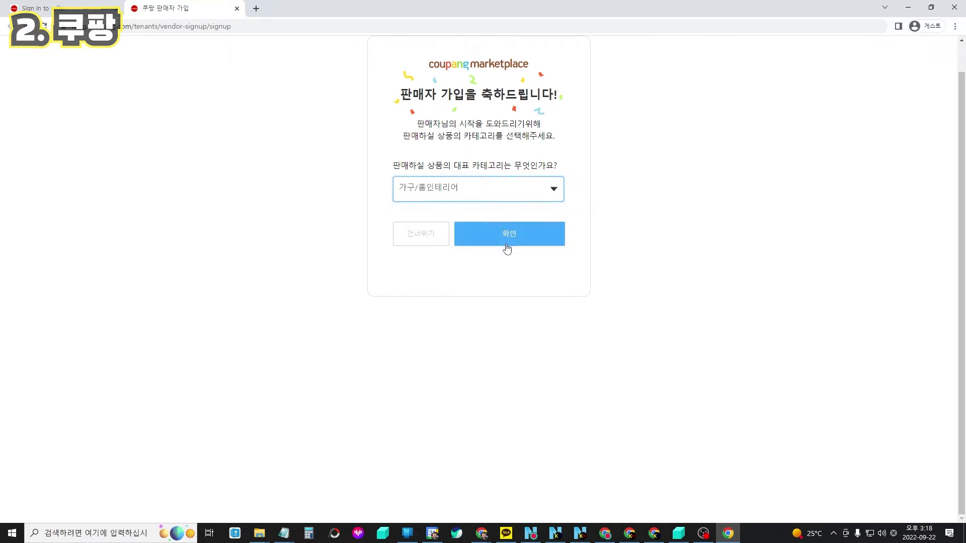
click(509, 239)
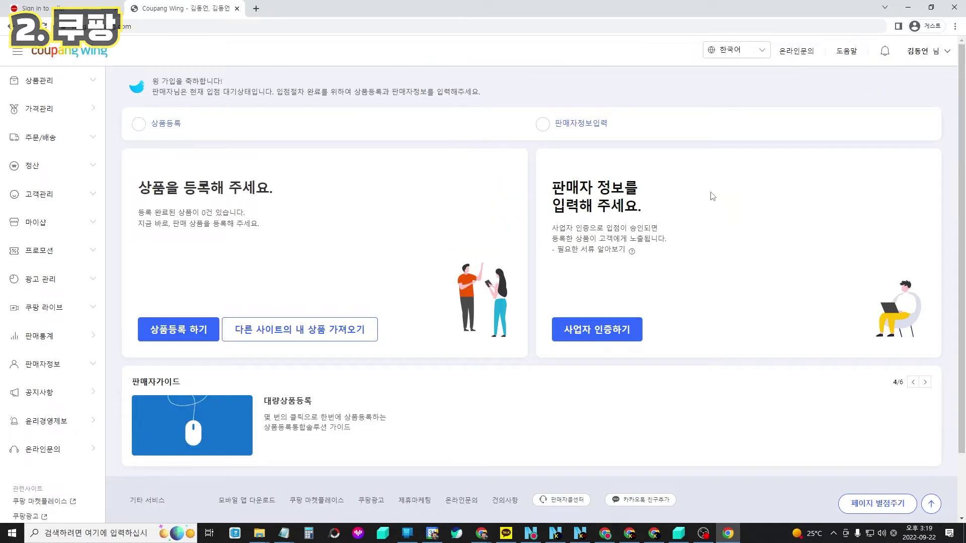
Open the 사업자 인증 form for entering the seller information.
click(620, 326)
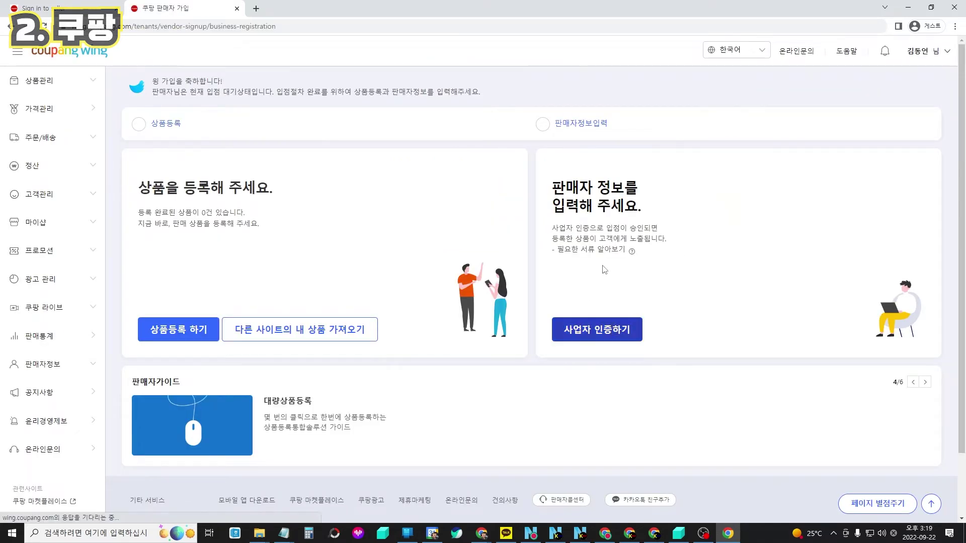
scroll(469, 157, down, 3)
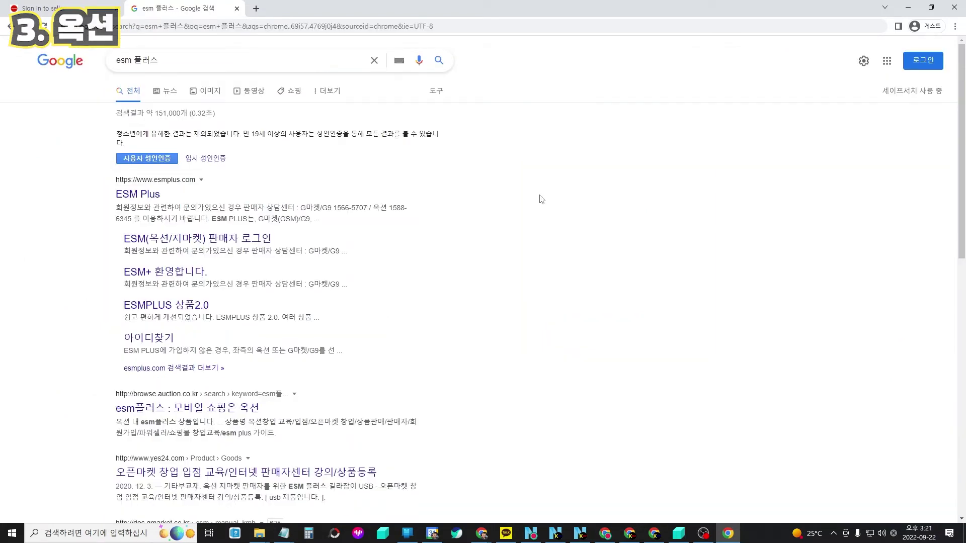
Switch to the ESM Plus site from the search results and open the 옥션 회원가입 page.
click(146, 194)
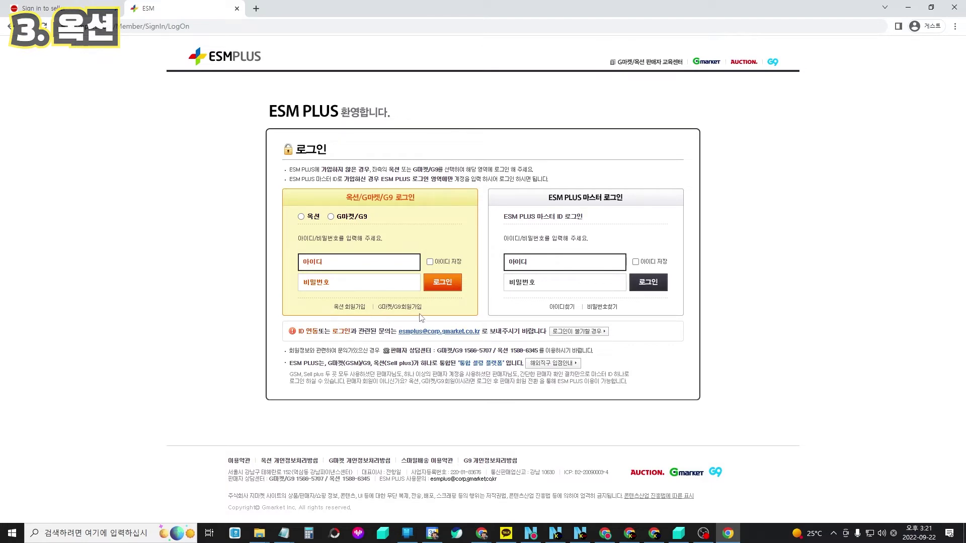
click(350, 308)
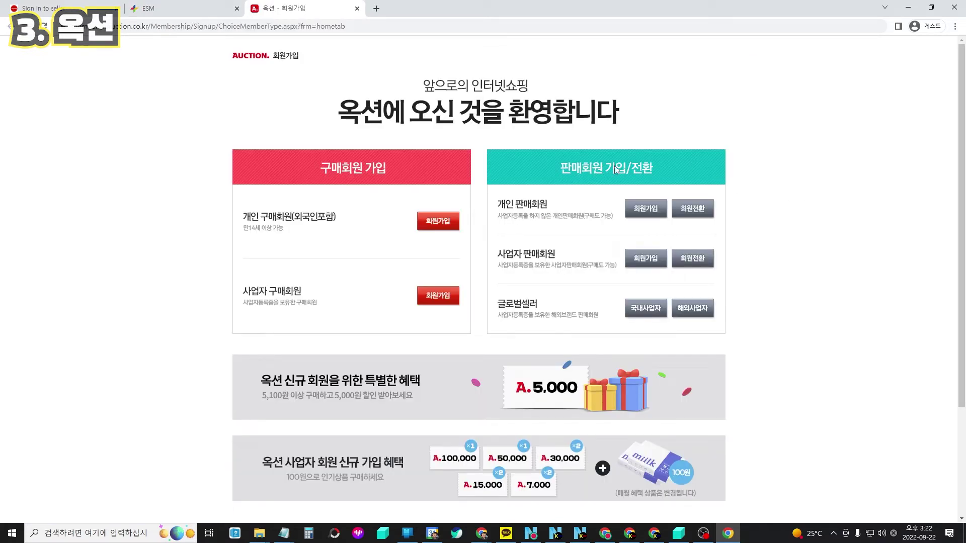
Start the 글로벌셀러 signup as a 국내사업자, agree to all the 옥션 membership terms and continue to the information form.
click(643, 309)
scroll(387, 225, down, 1)
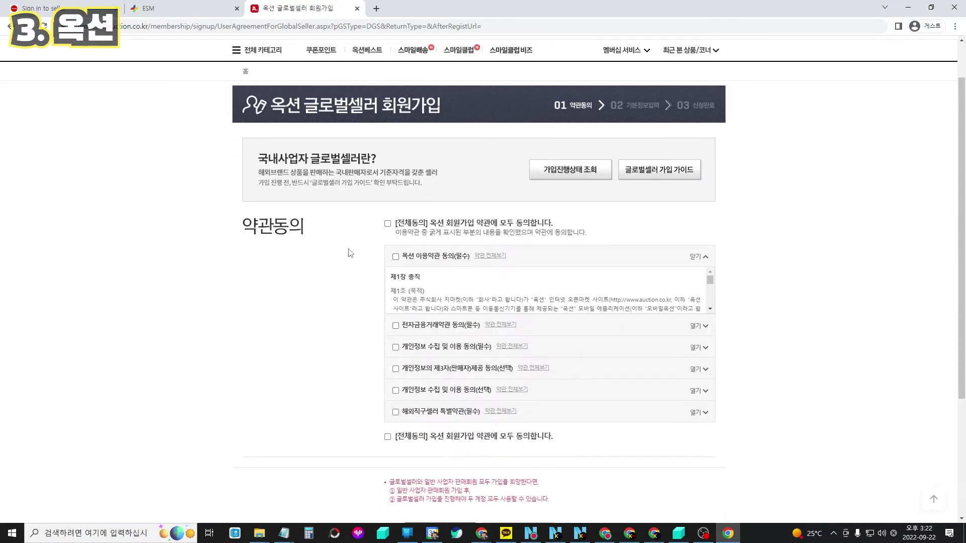
click(387, 225)
scroll(351, 292, down, 2)
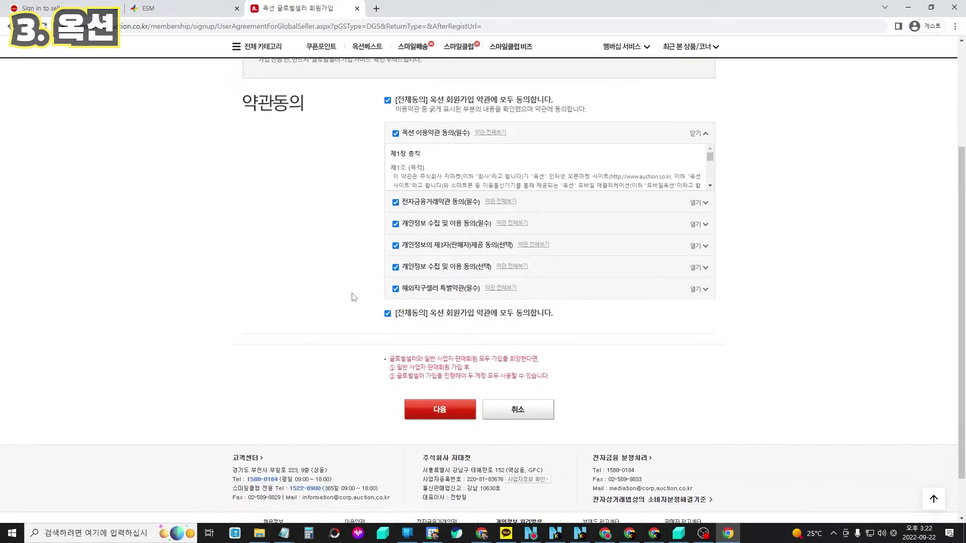
click(440, 421)
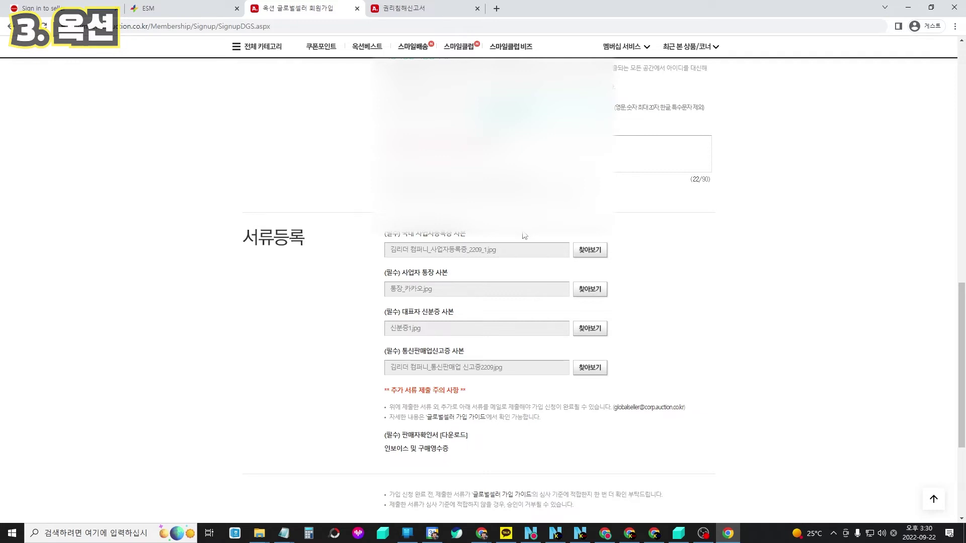
Download the required 판매자확인서 form from the 서류등록 section and return to the signup form.
scroll(525, 236, down, 1)
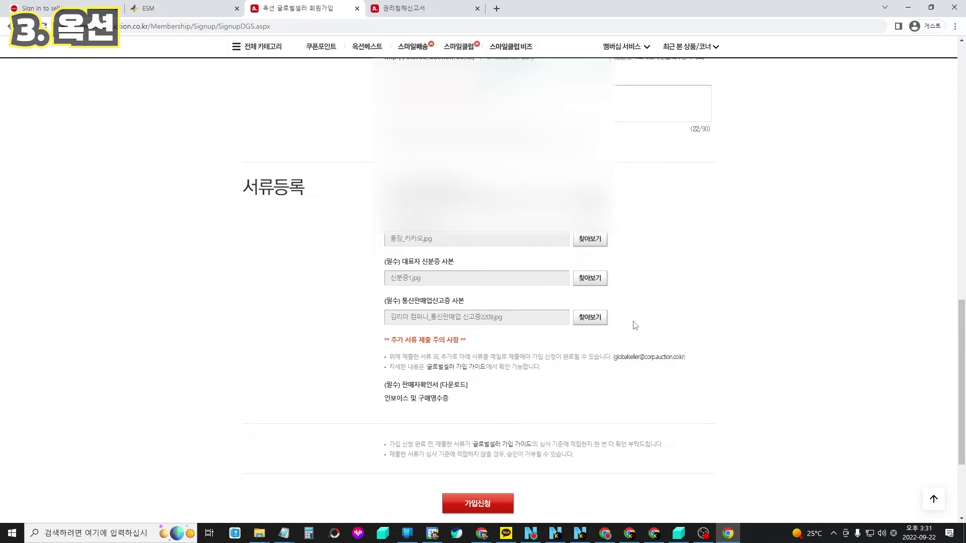
scroll(696, 248, down, 1)
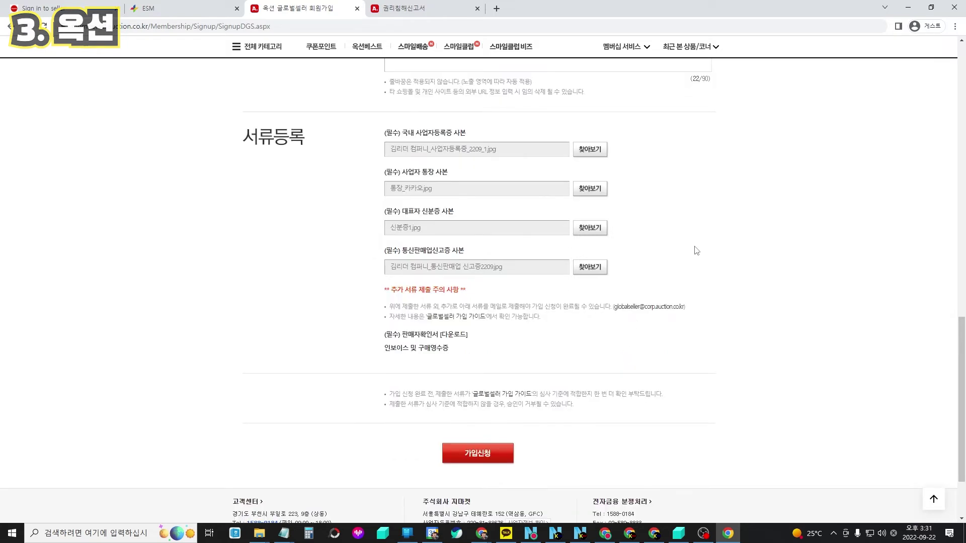
click(454, 334)
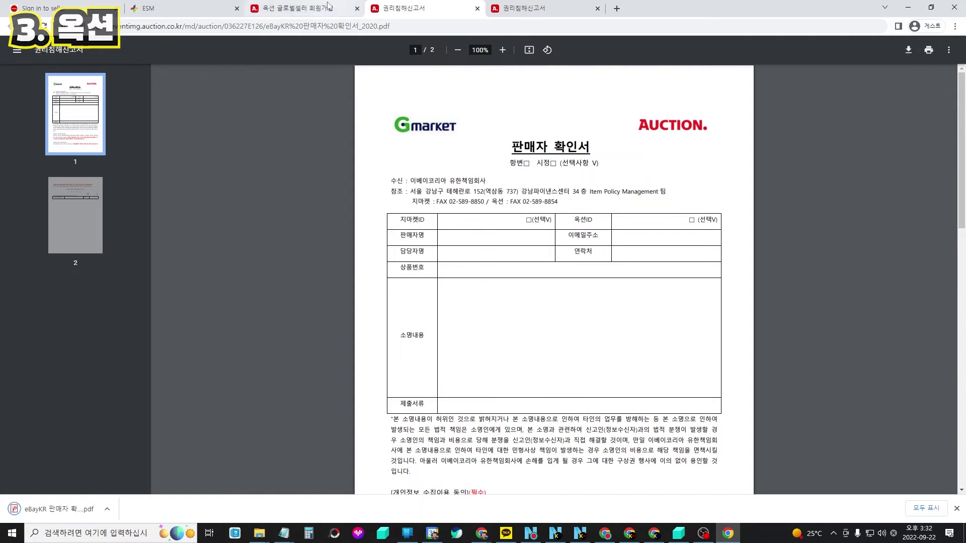
click(330, 7)
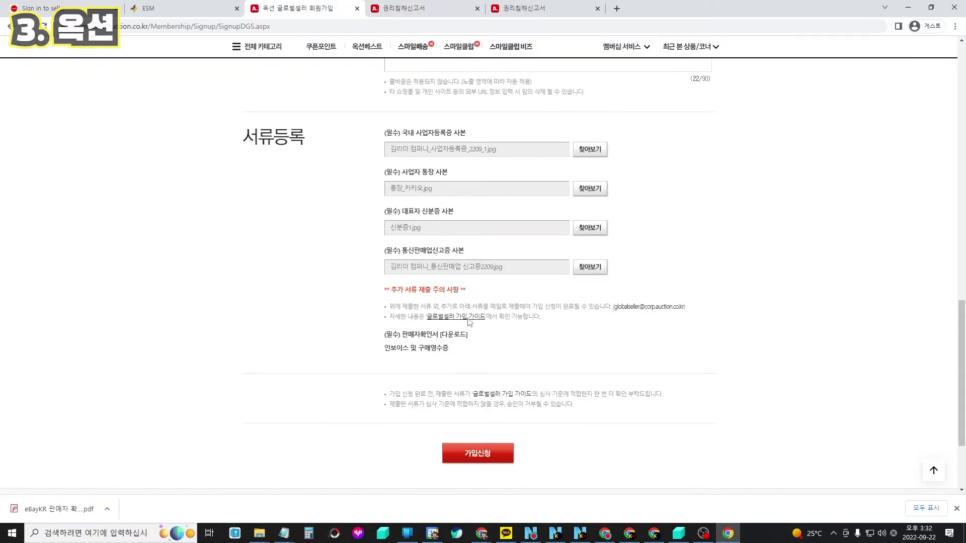
Open the 글로벌셀러 가입 가이드 and examine the 판매자확인서 writing guide on page 8 alongside the additional document instructions.
click(463, 318)
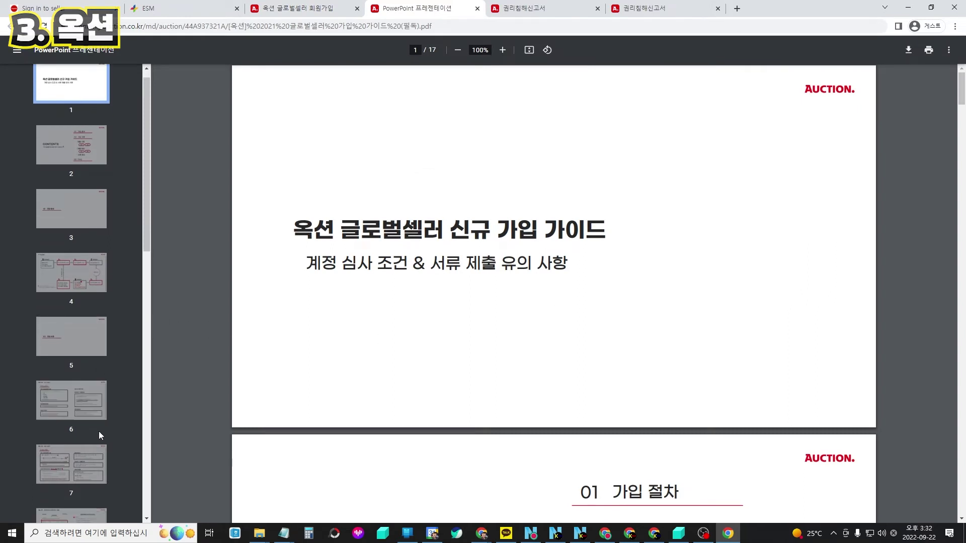
scroll(99, 430, down, 2)
click(71, 490)
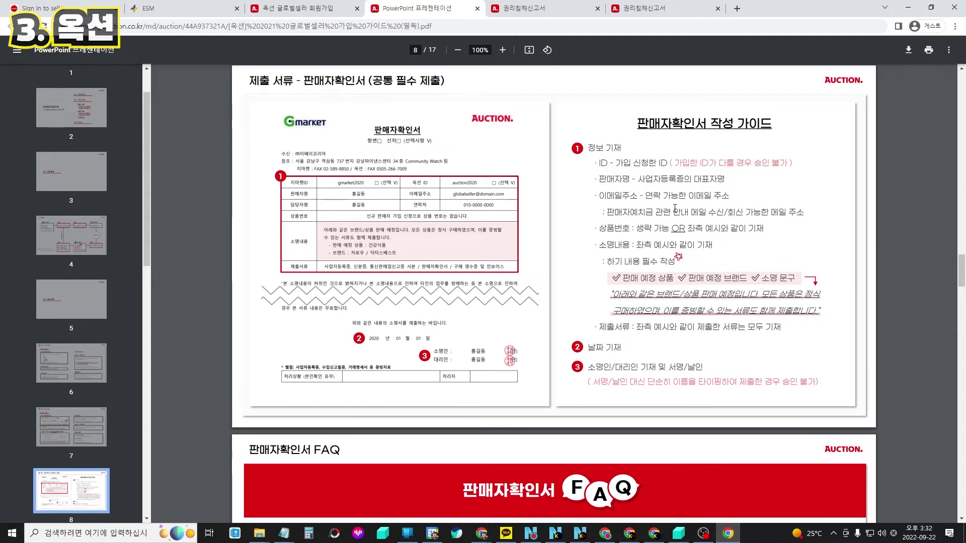
key(ctrl+Tab)
key(ctrl+shift+Tab)
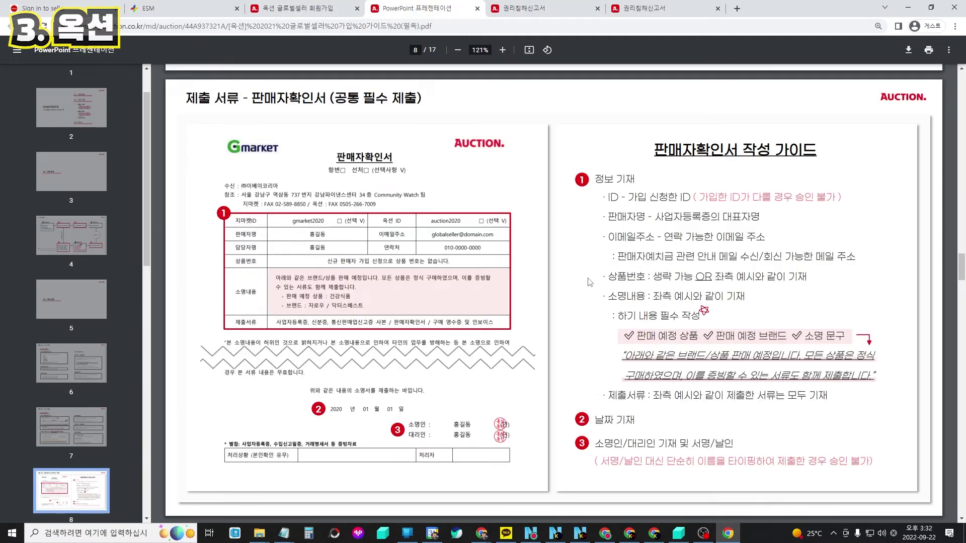
key(ctrl+shift+Tab)
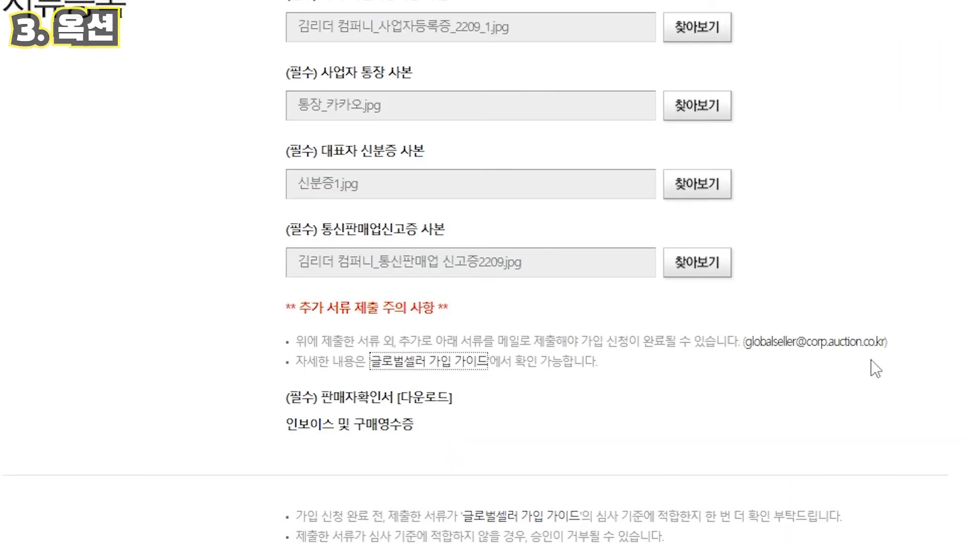
key(ctrl+Tab)
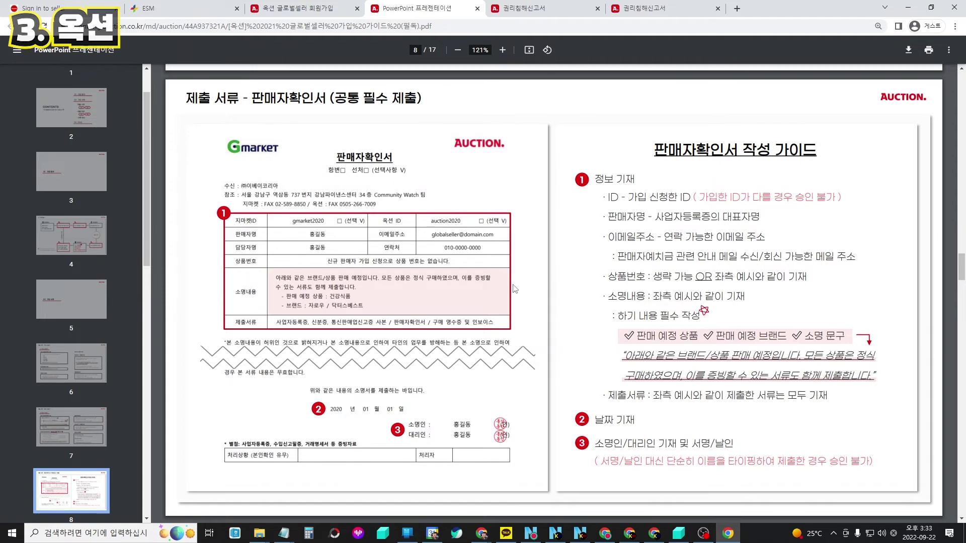
Try to submit the 옥션 글로벌셀러 membership application from the signup form.
key(ctrl+shift+Tab)
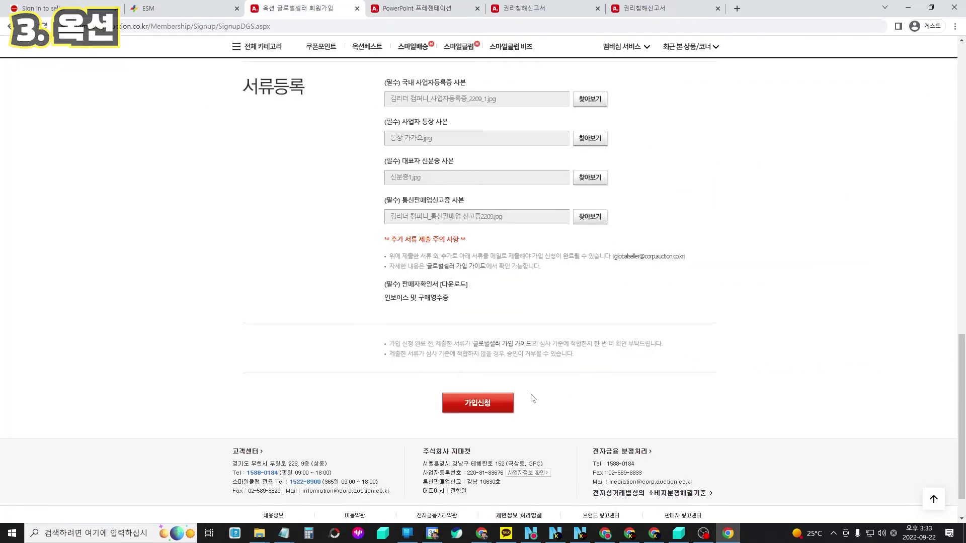
click(503, 408)
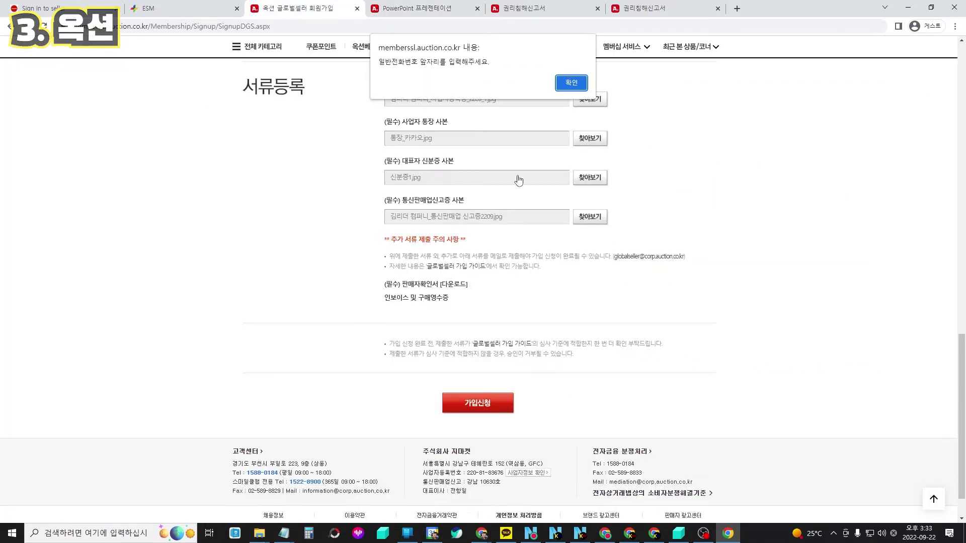
key(Return)
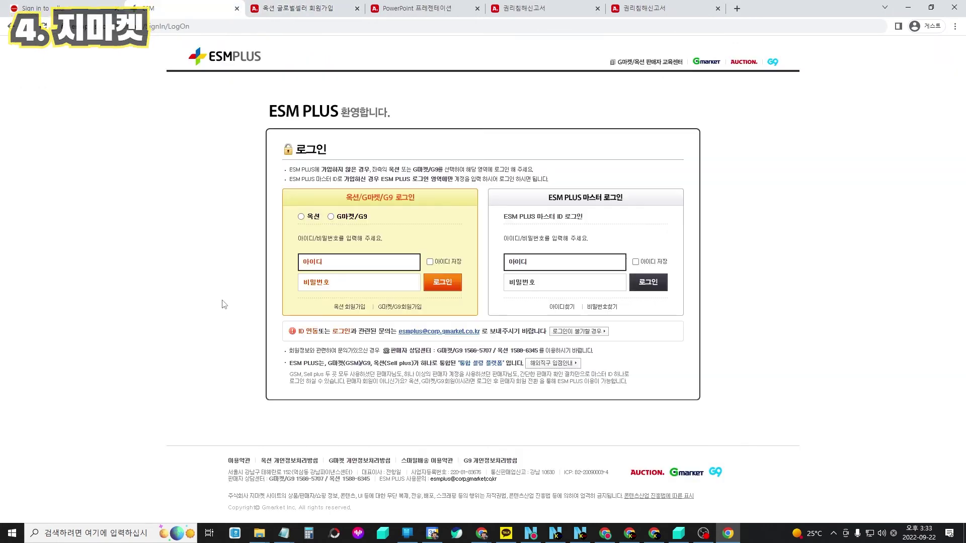
Open the G마켓/G9 seller signup from ESM Plus, choose 사업자 판매회원 and try to verify the business registration number.
click(402, 307)
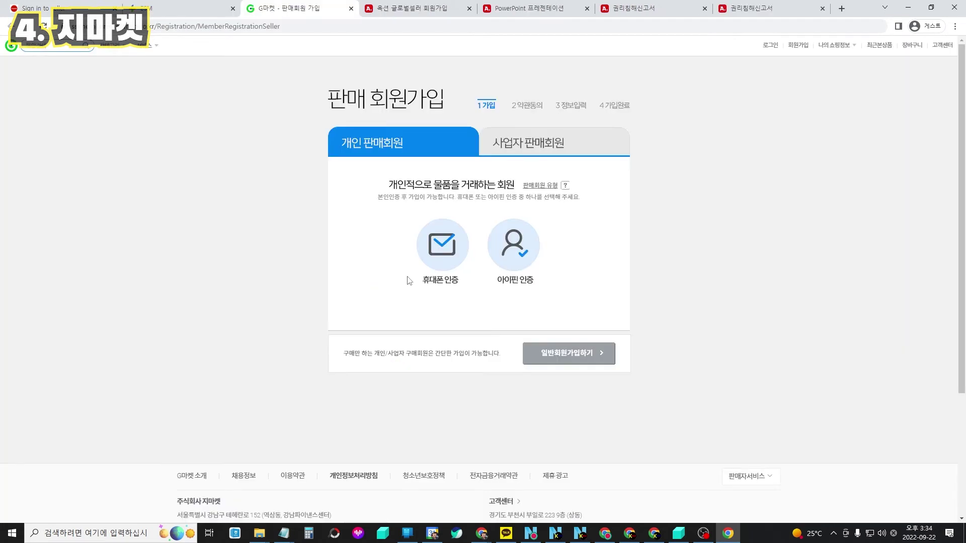
click(536, 141)
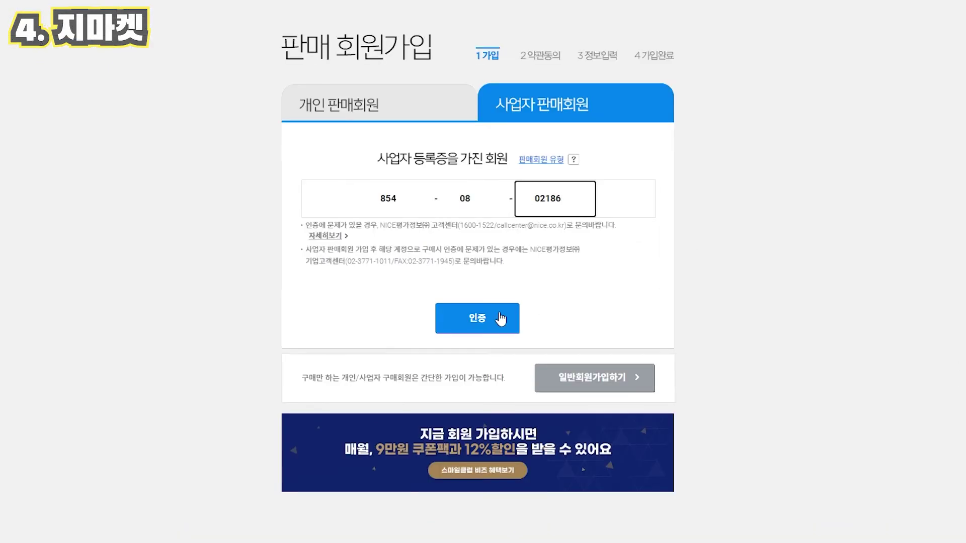
click(501, 319)
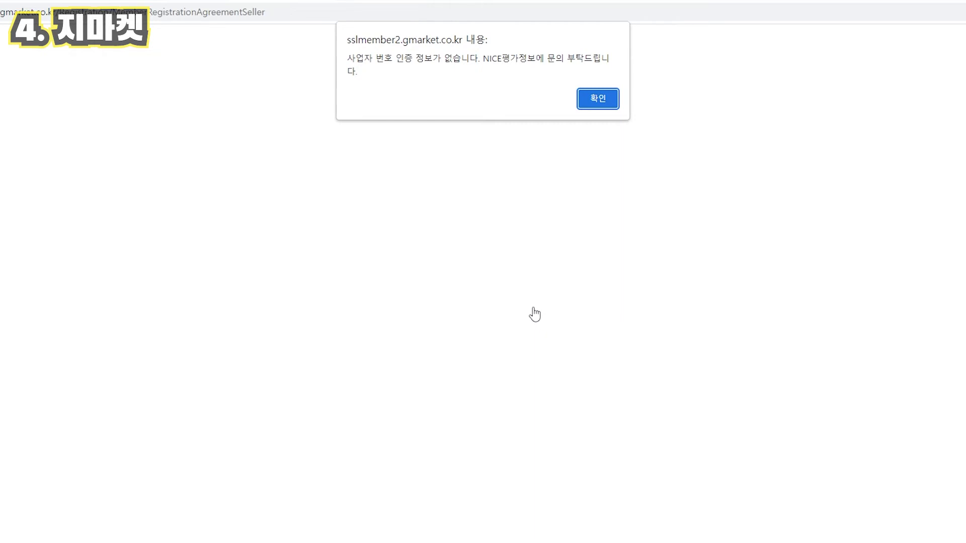
Dismiss the verification alert and check the NICE평가정보 customer centre contact in the signup notes.
key(Return)
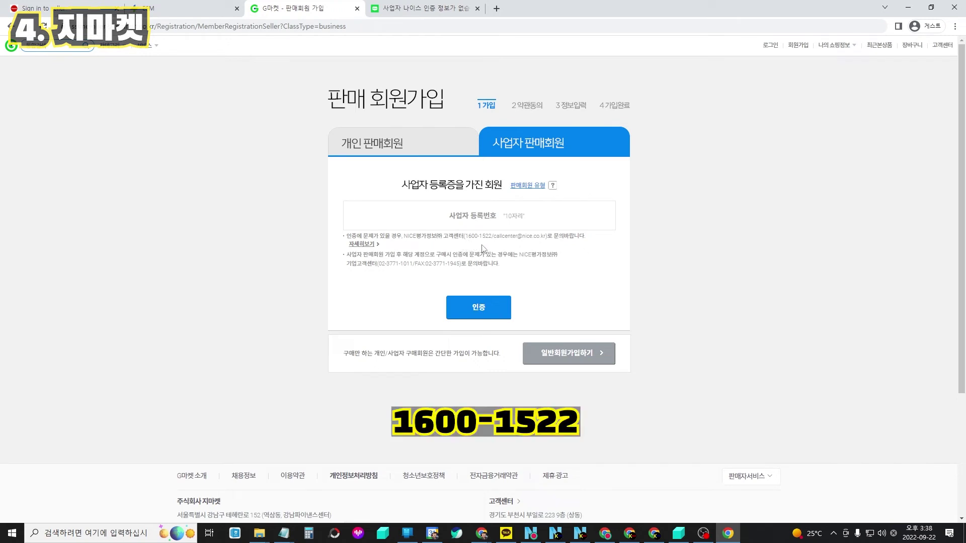
drag(465, 236, 491, 239)
click(707, 217)
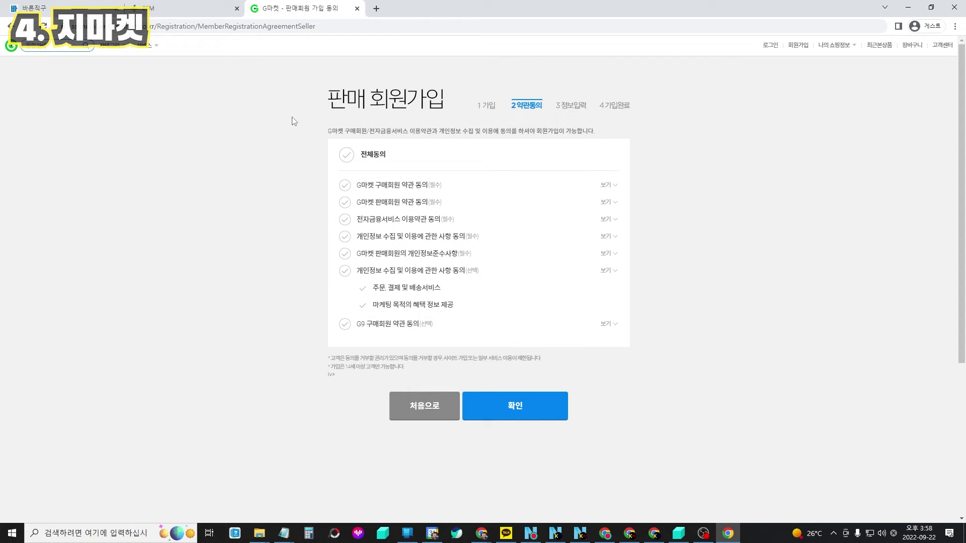
Agree to all the G마켓 membership terms, continue to the information form and close the 제출서류 안내 notice.
click(343, 157)
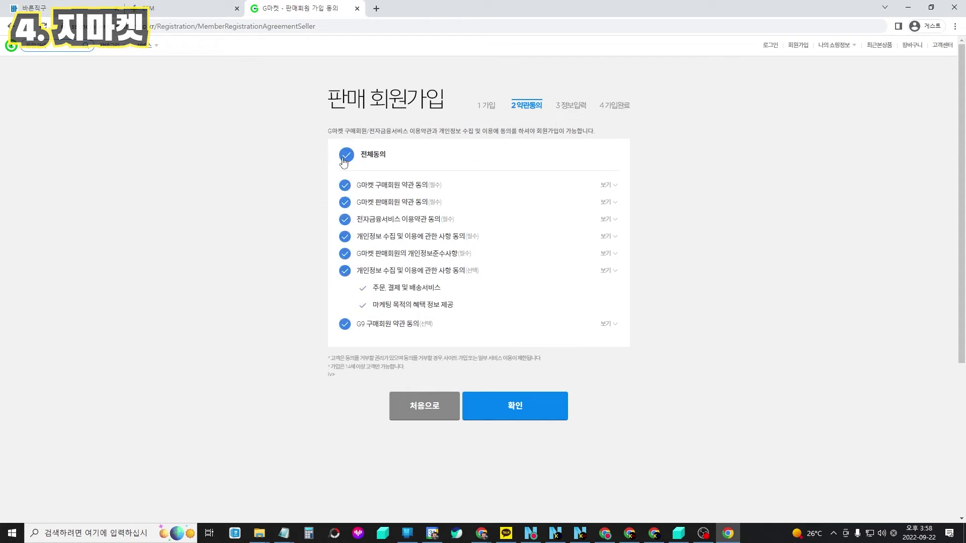
click(515, 406)
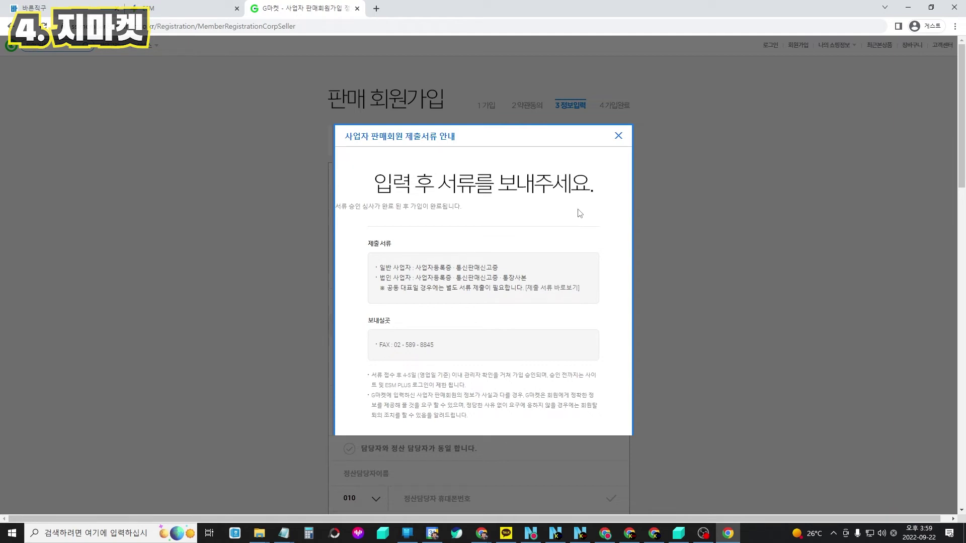
click(618, 136)
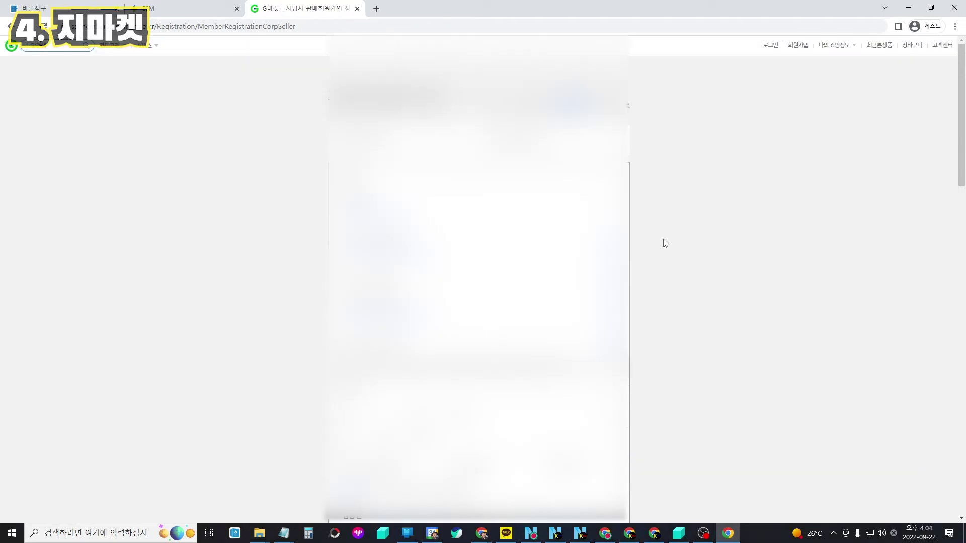
Review the completed G마켓 business seller information form down to its end and submit it.
scroll(664, 241, down, 8)
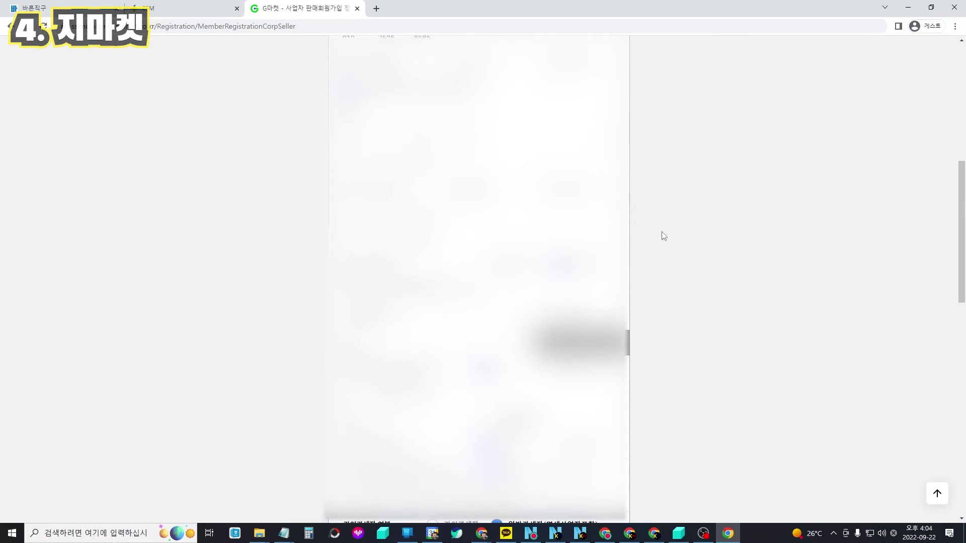
scroll(649, 267, down, 10)
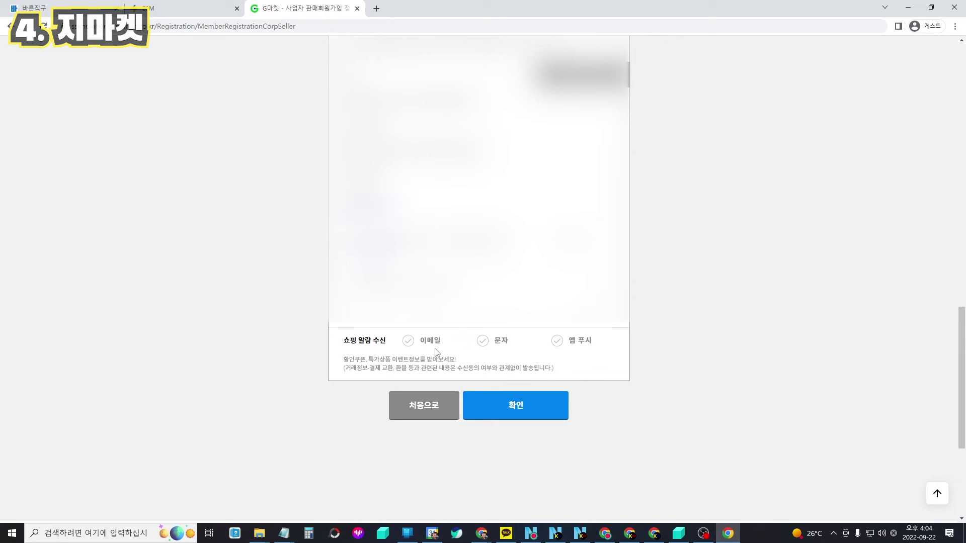
click(529, 412)
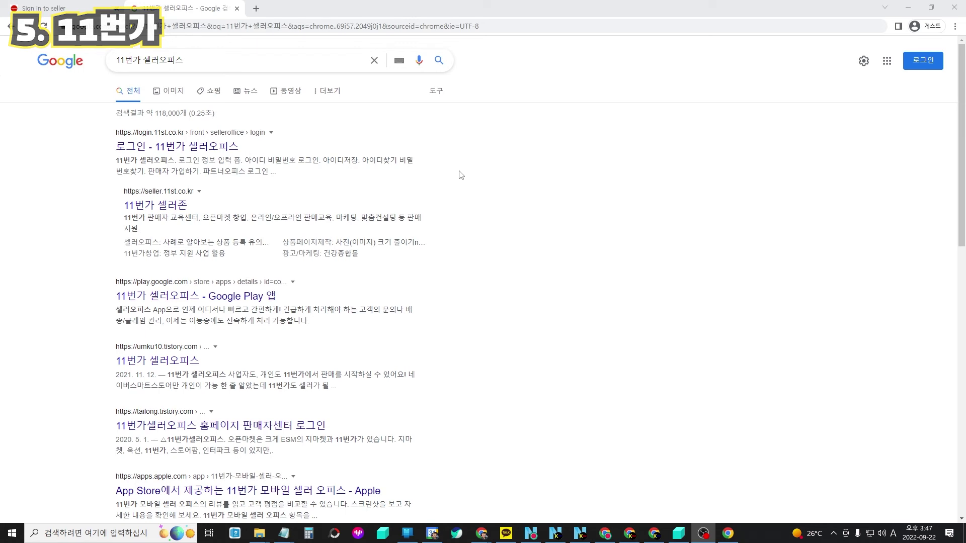
Open the 11번가 셀러오피스 from the search results and start the 글로벌 판매 회원 signup as a 국내 사업자.
click(220, 146)
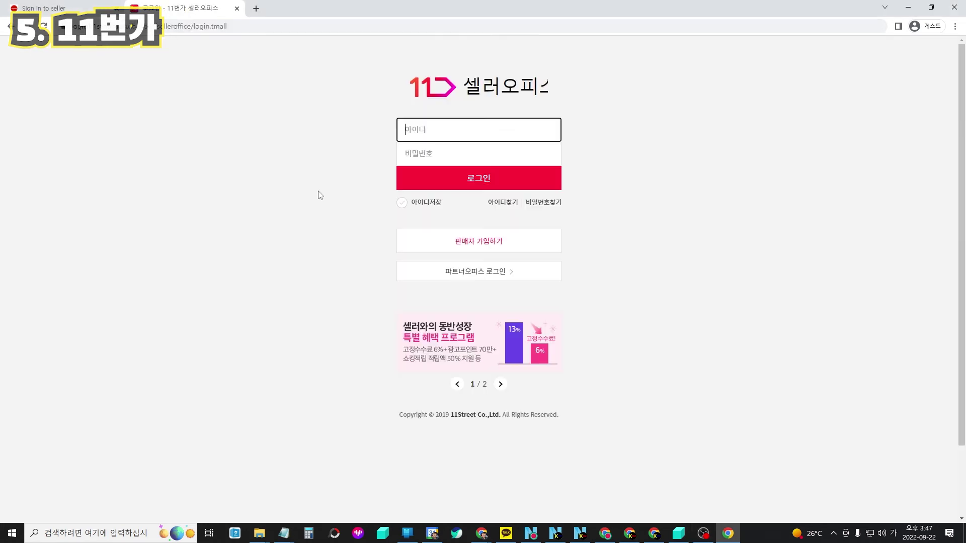
click(497, 244)
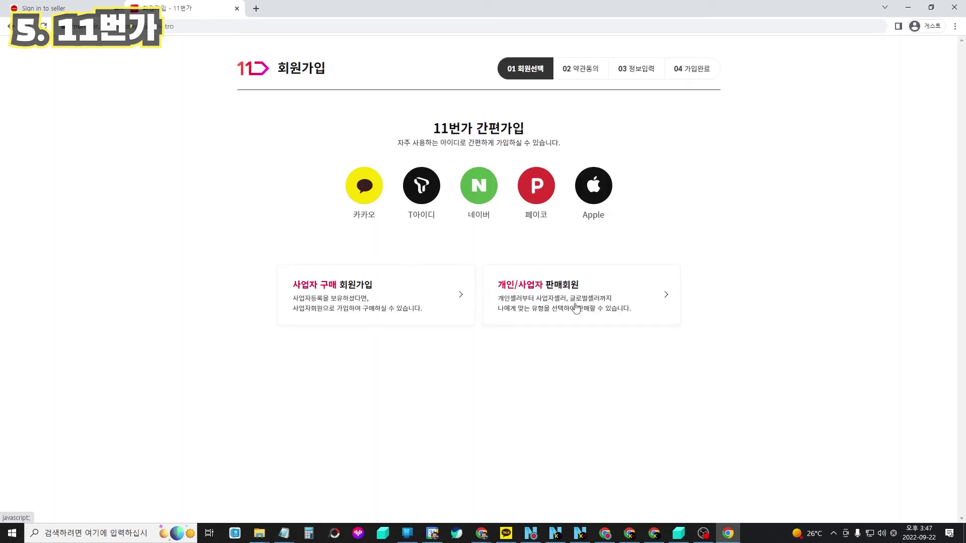
click(606, 308)
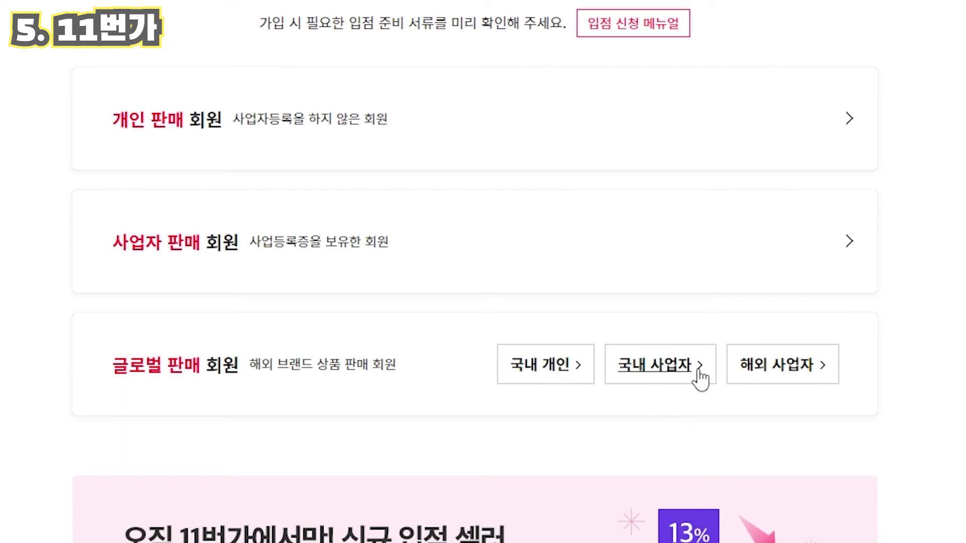
click(684, 374)
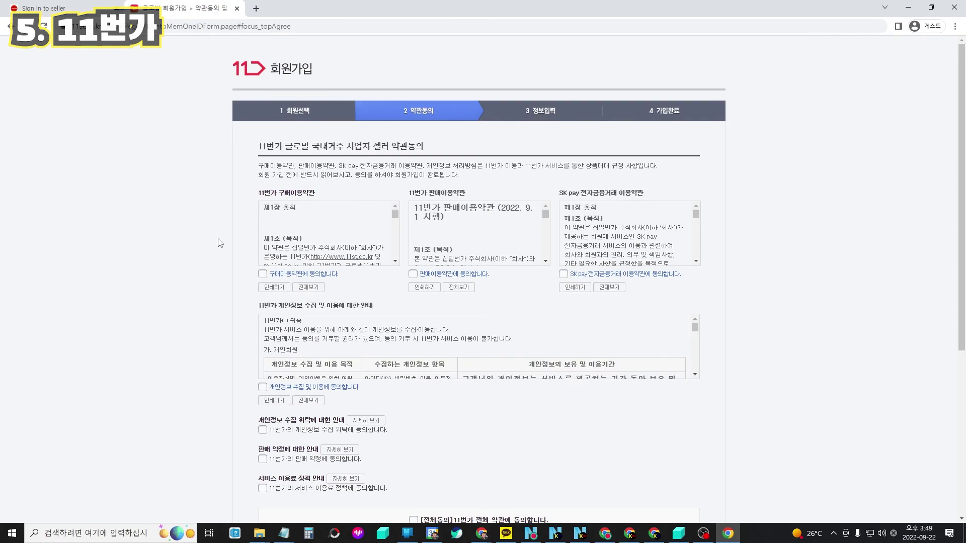
Set the country of the 해외사업장 주소 to China in the 11번가 global seller form.
scroll(224, 241, down, 1)
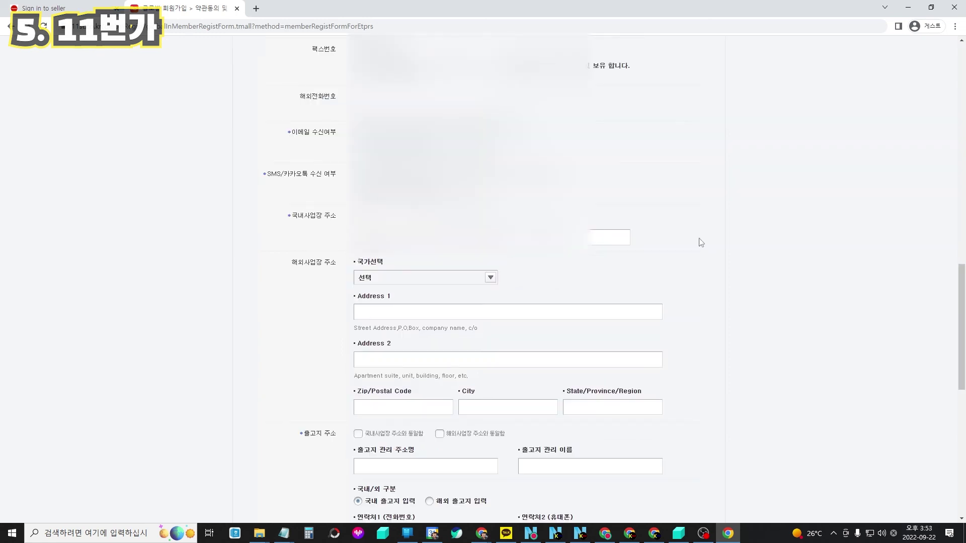
click(425, 277)
scroll(453, 342, down, 10)
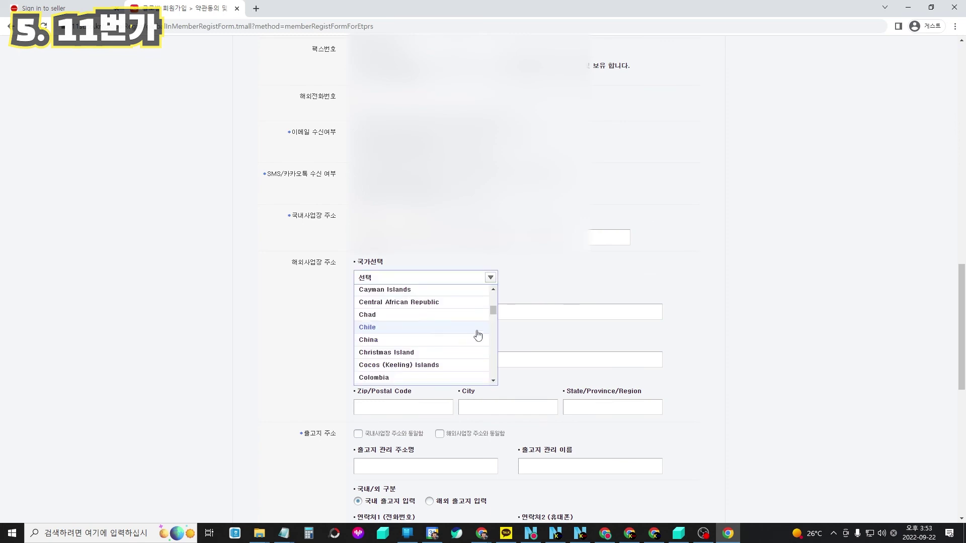
click(438, 340)
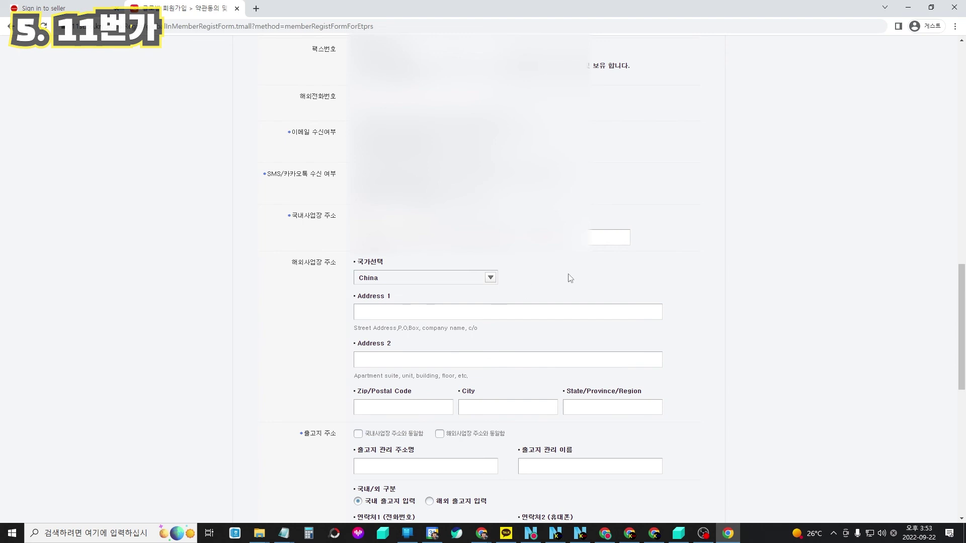
Fill in the overseas warehouse address for the 해외사업장 주소 and for a 해외 출고지 in China, including the 출고지 management names.
click(83, 7)
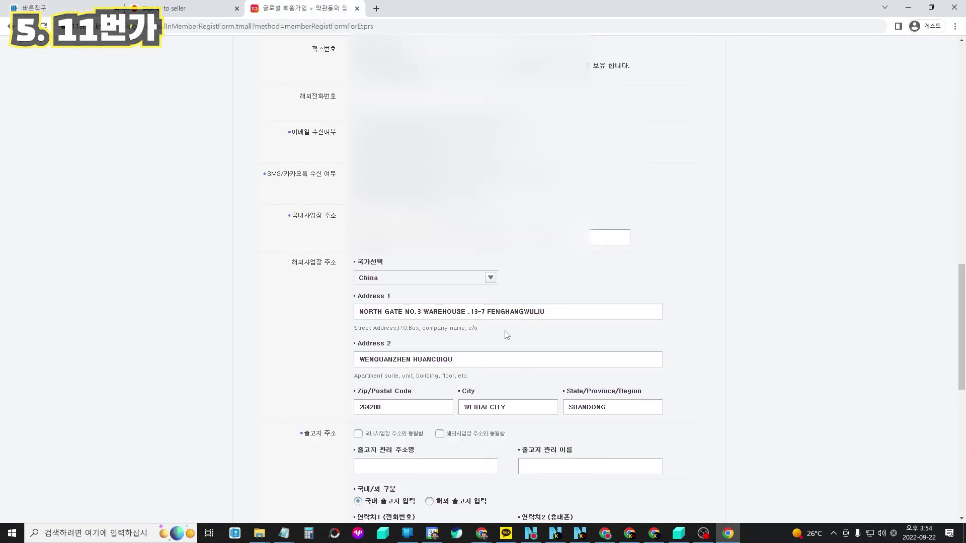
scroll(270, 317, down, 4)
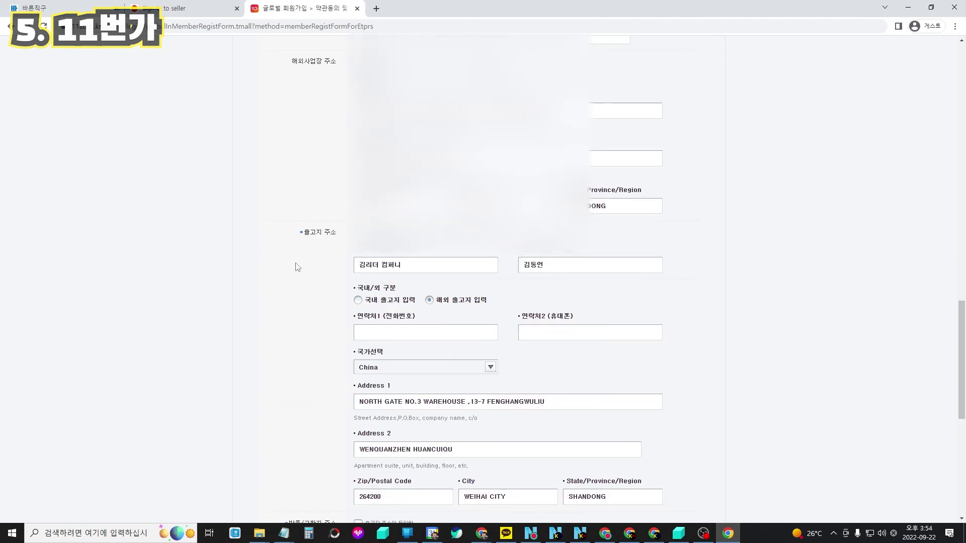
Set the 상품배송유형 to 택배 and the 수입형태 to 정식 at the end of the 11번가 global seller form.
scroll(298, 267, down, 1)
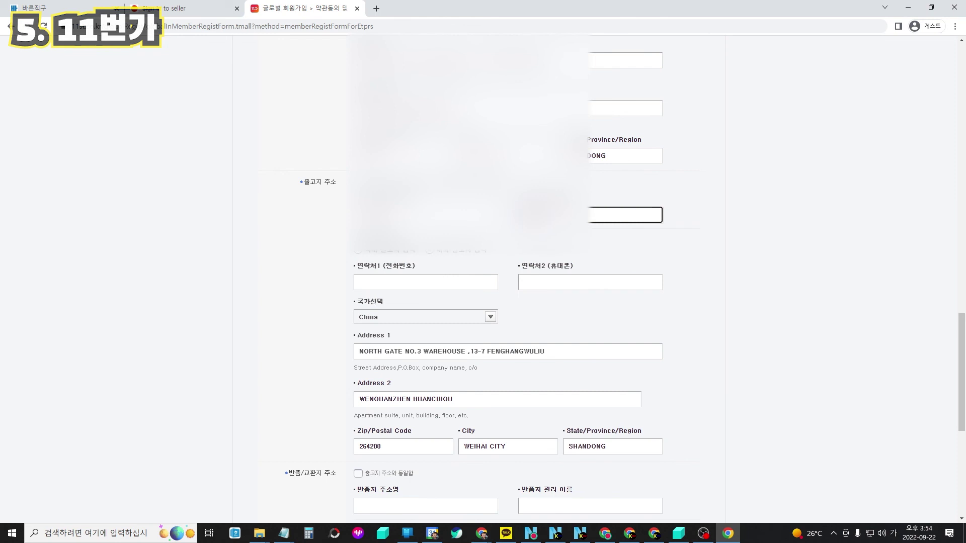
scroll(313, 262, down, 5)
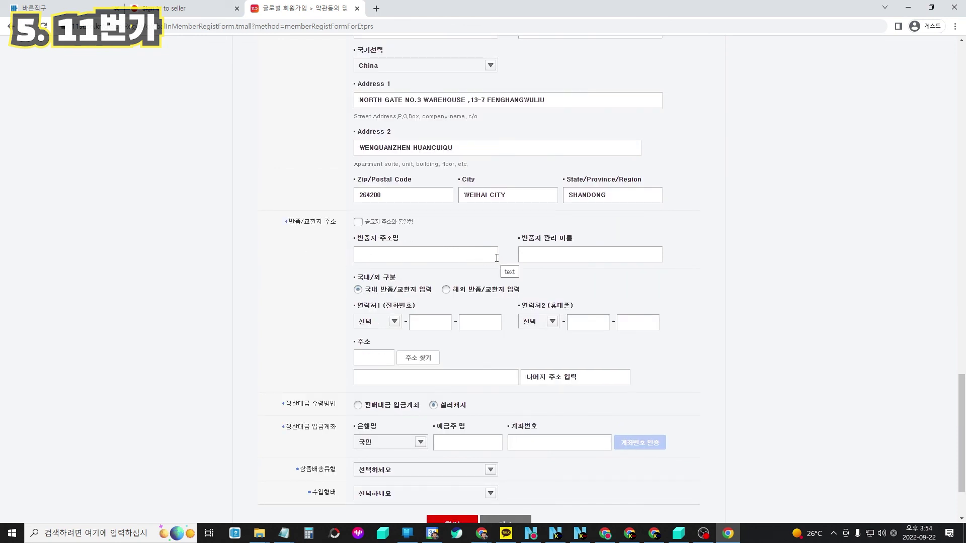
scroll(425, 402, down, 2)
click(425, 395)
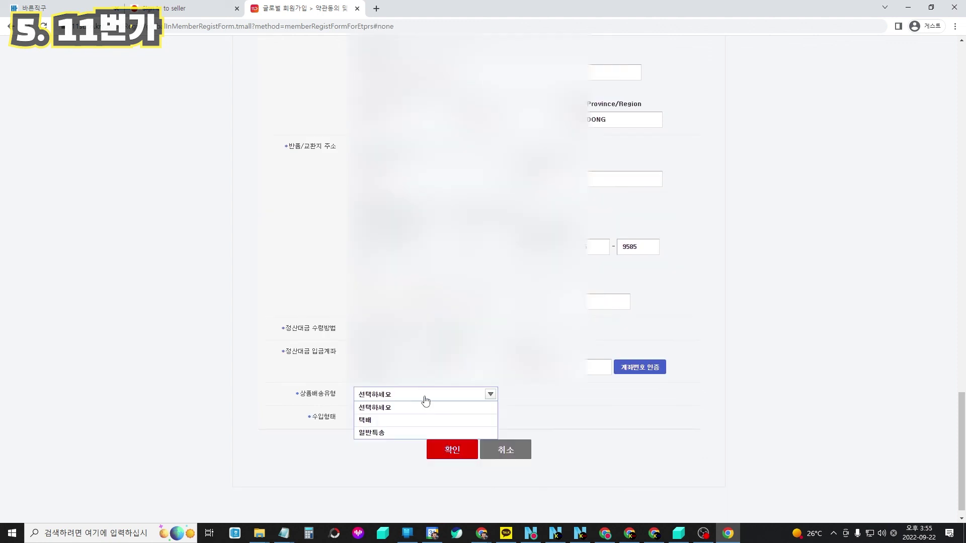
click(406, 426)
click(421, 419)
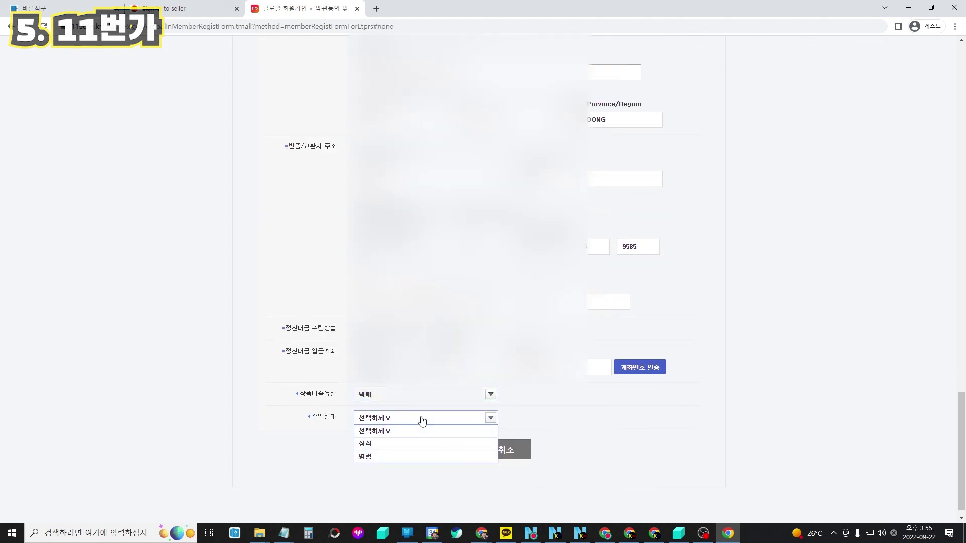
click(403, 443)
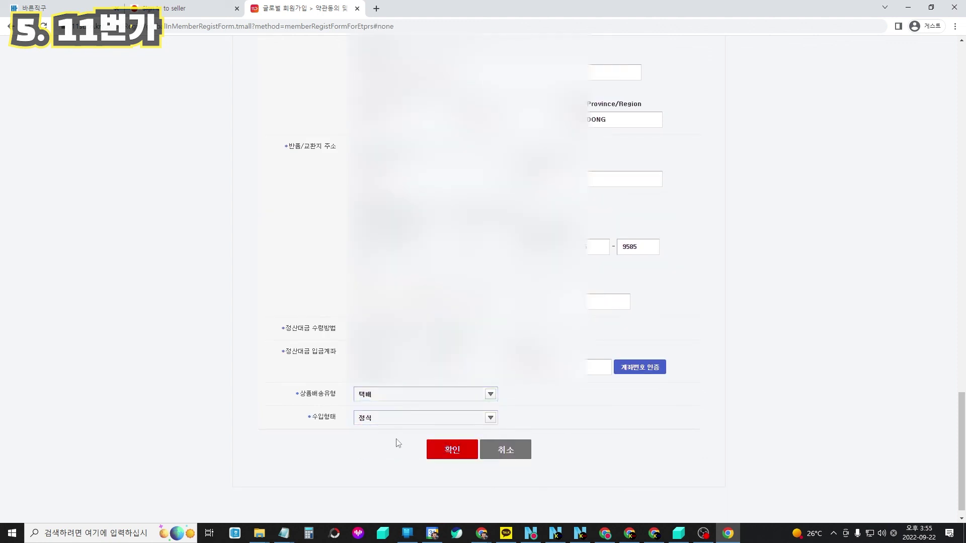
Submit the 11번가 global seller signup form and open the 증빙서류 upload window for the business seller documents.
scroll(405, 443, down, 1)
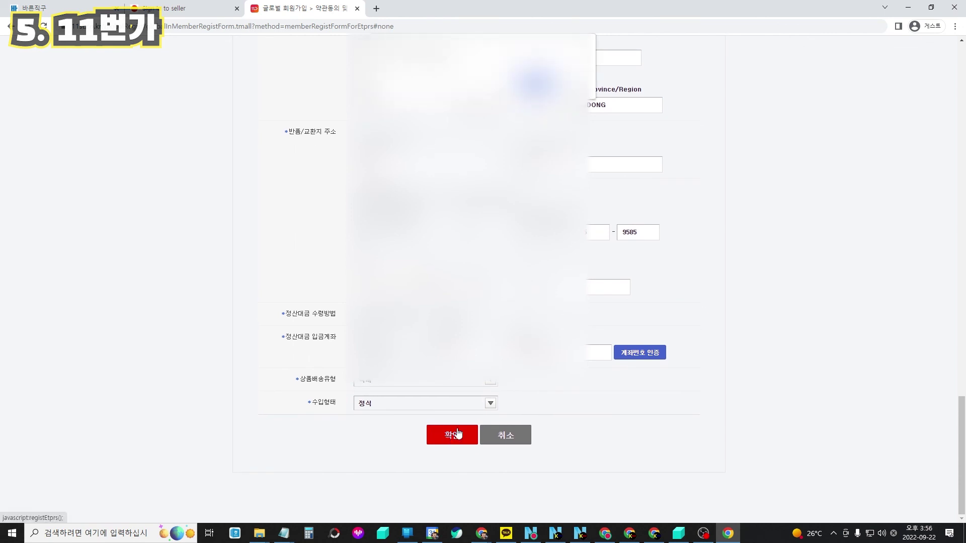
click(454, 436)
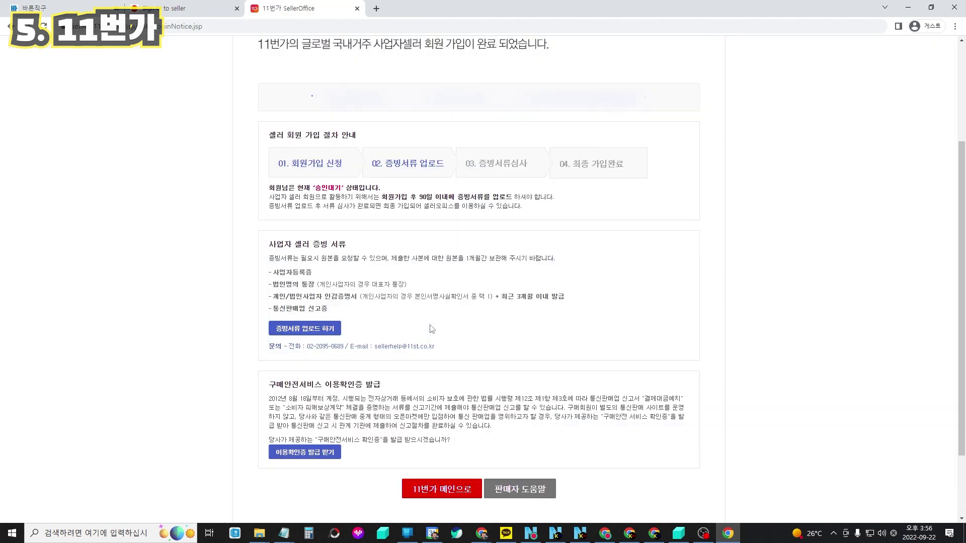
click(316, 330)
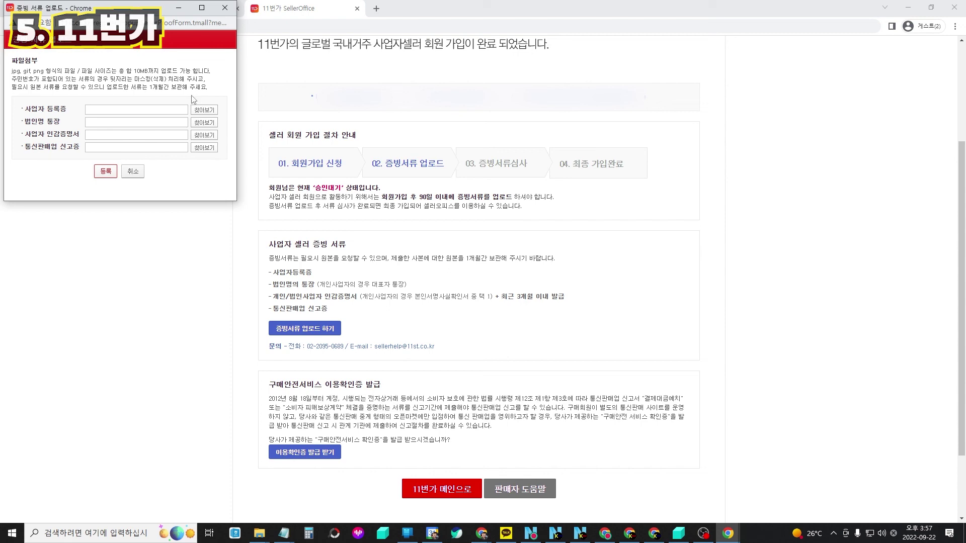
scroll(199, 169, down, 1)
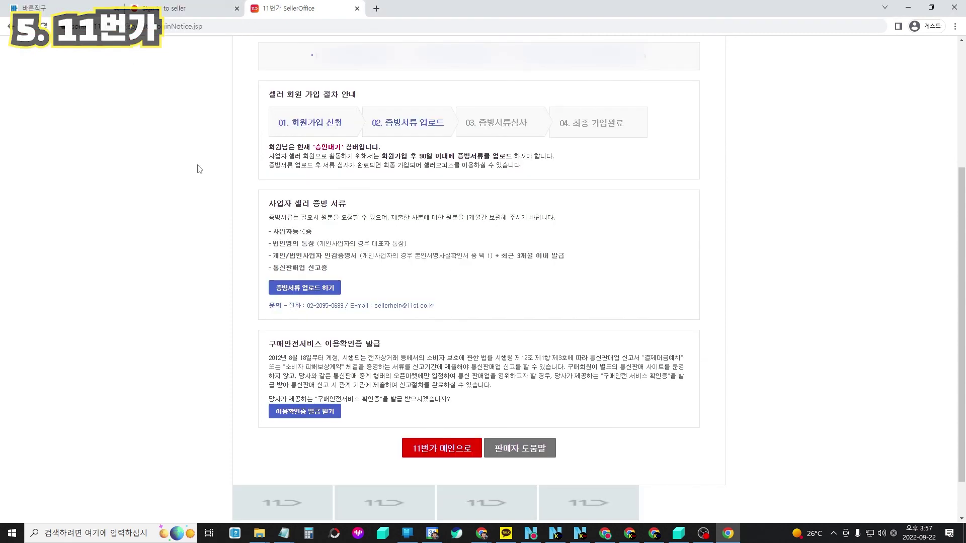